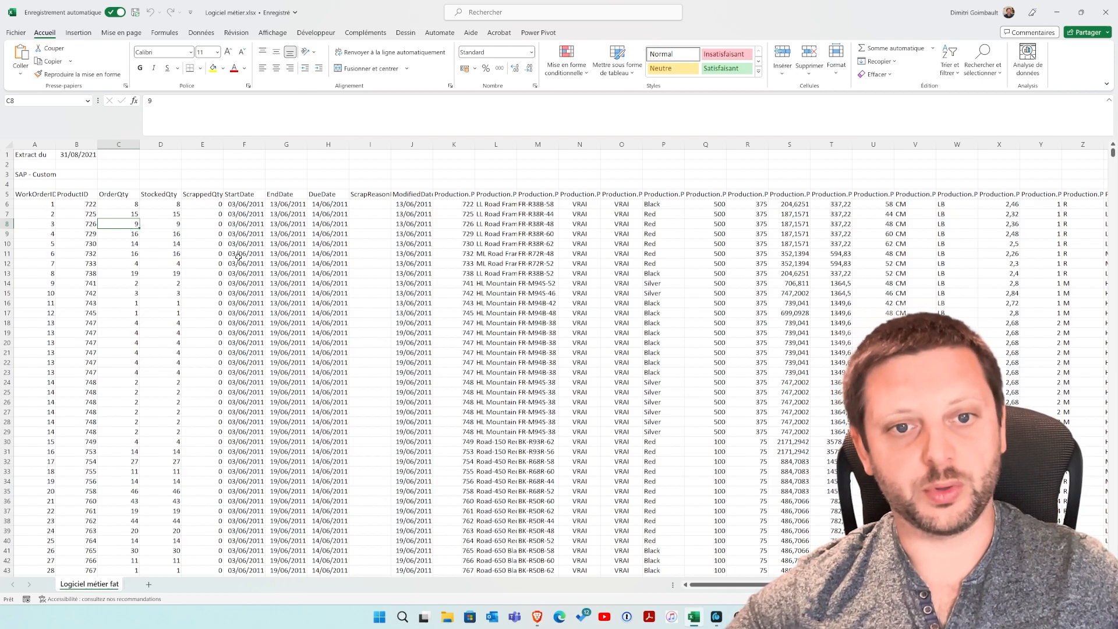
# Widen the Production.Product.Name column and look over the extract's columns and rows.
pyautogui.moveTo(516, 140); pyautogui.dragTo(590, 185)
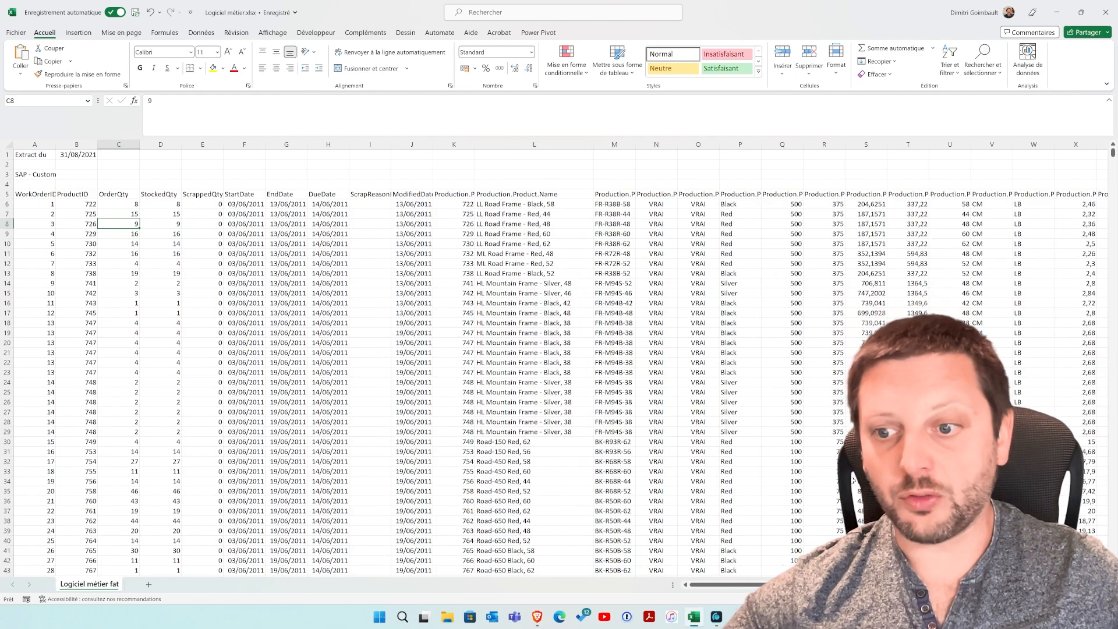
pyautogui.hscroll(7, 559, 361)
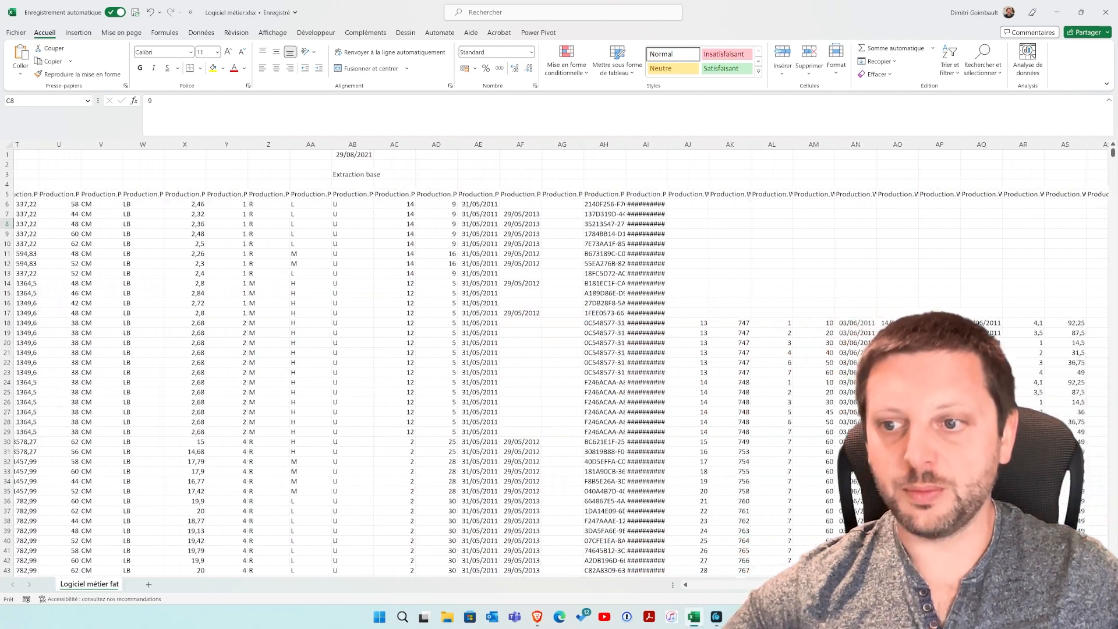
pyautogui.hscroll(-7, 628, 284)
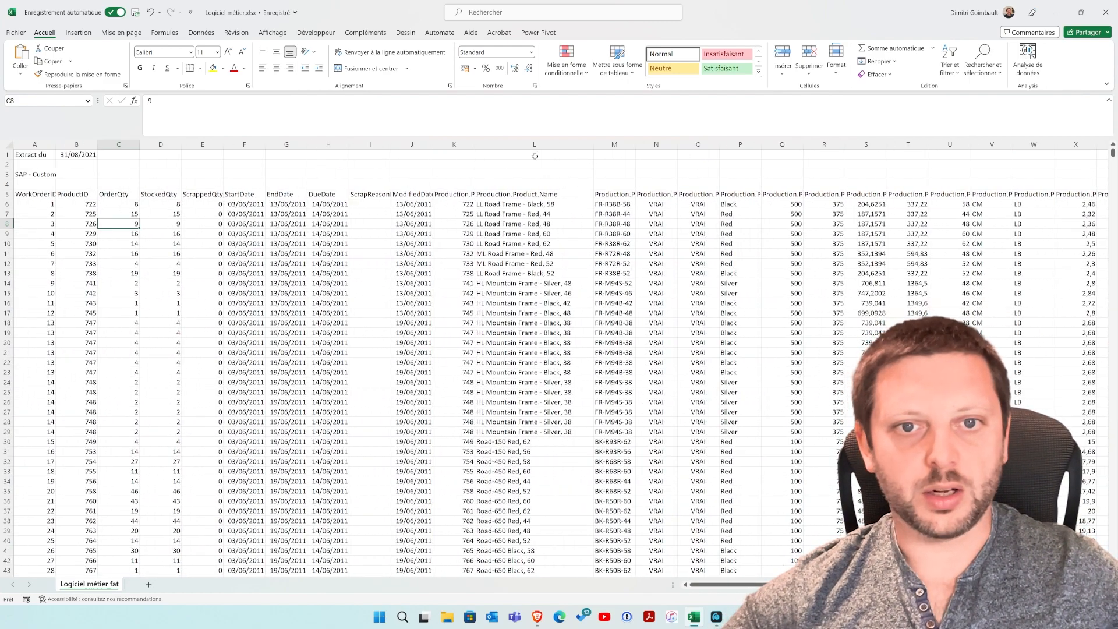
pyautogui.click(493, 173)
pyautogui.click(444, 166)
pyautogui.click(425, 174)
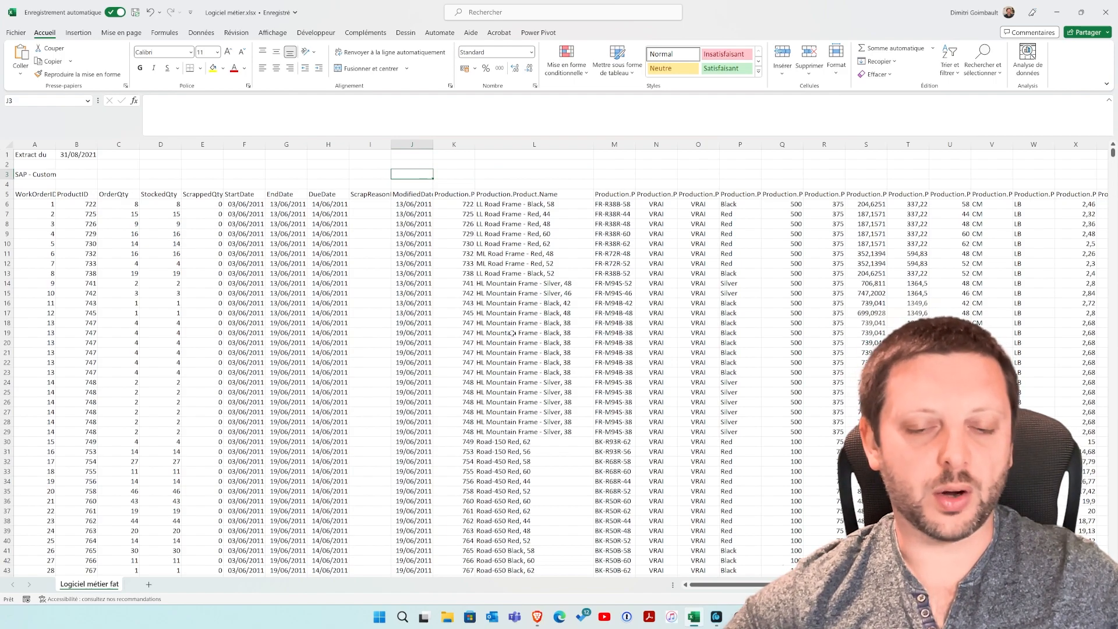
pyautogui.click(420, 343)
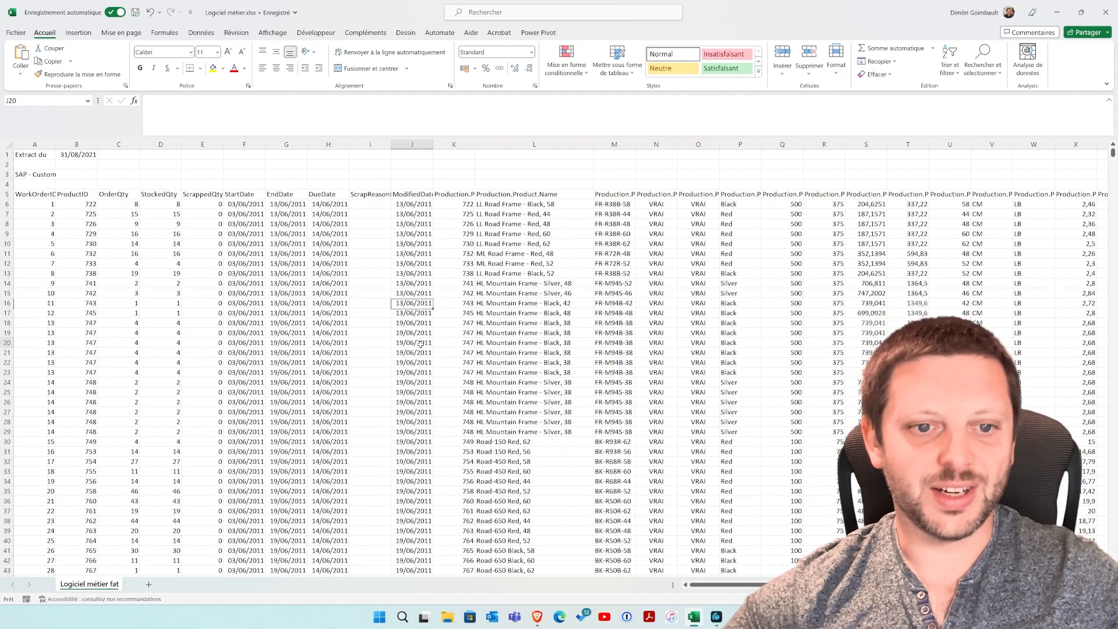
pyautogui.click(534, 343)
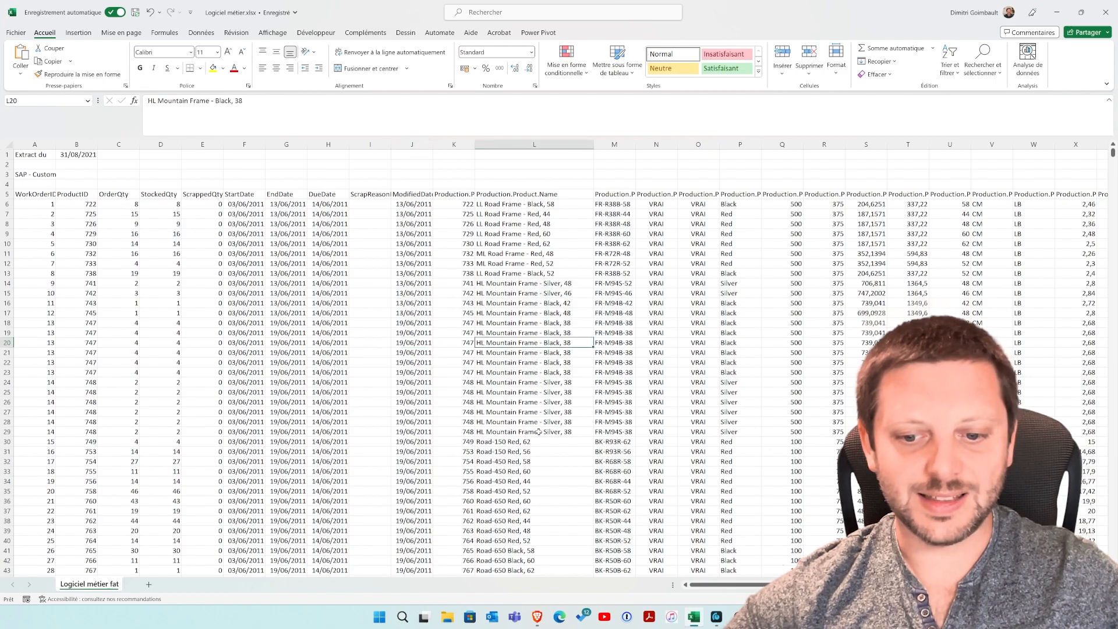
# Switch to the browser and open Power BI from the full list of Microsoft 365 applications.
pyautogui.click(539, 620)
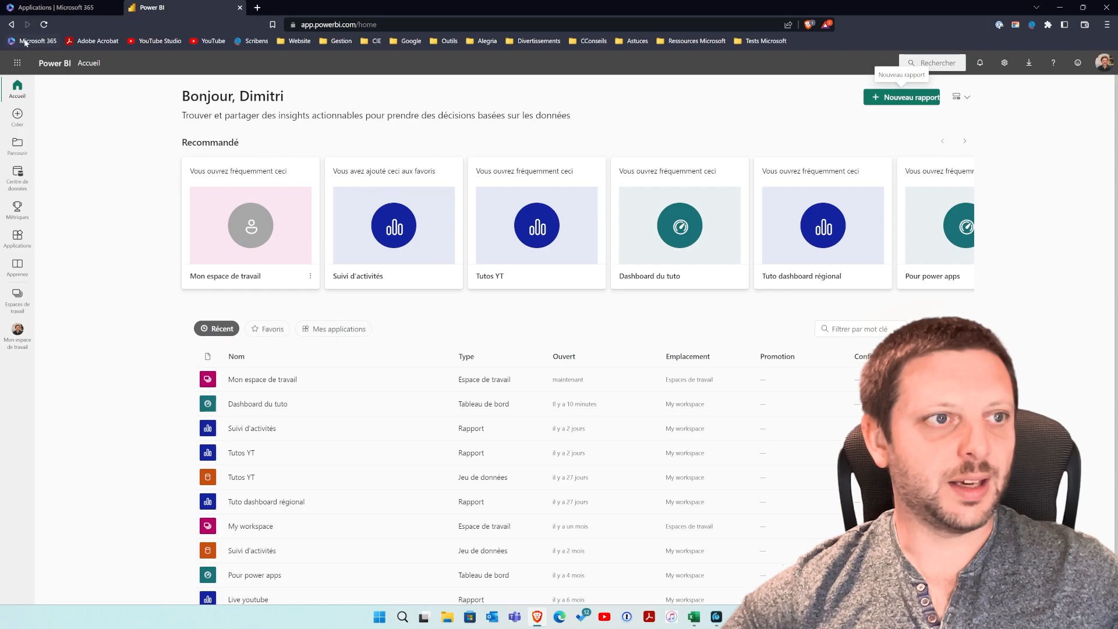
pyautogui.click(25, 42)
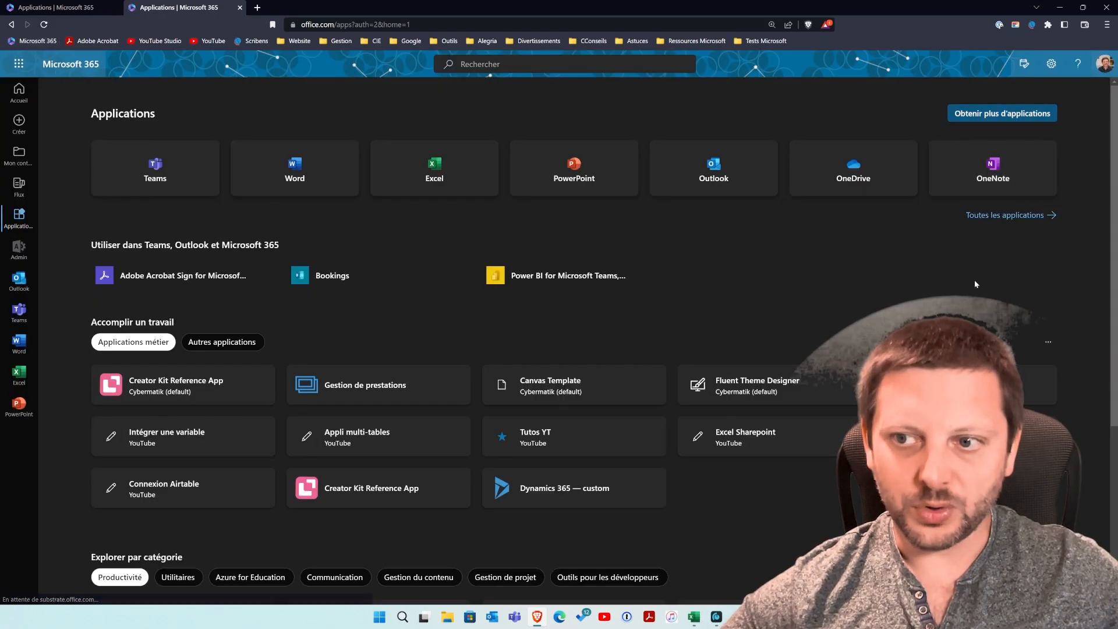
pyautogui.click(994, 216)
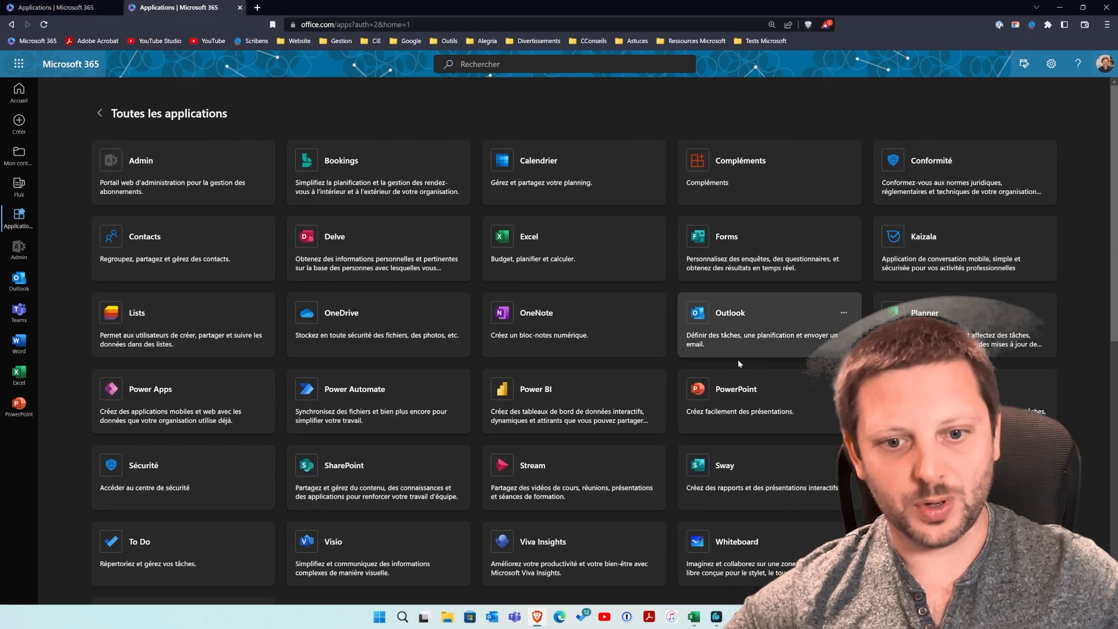
pyautogui.click(542, 384)
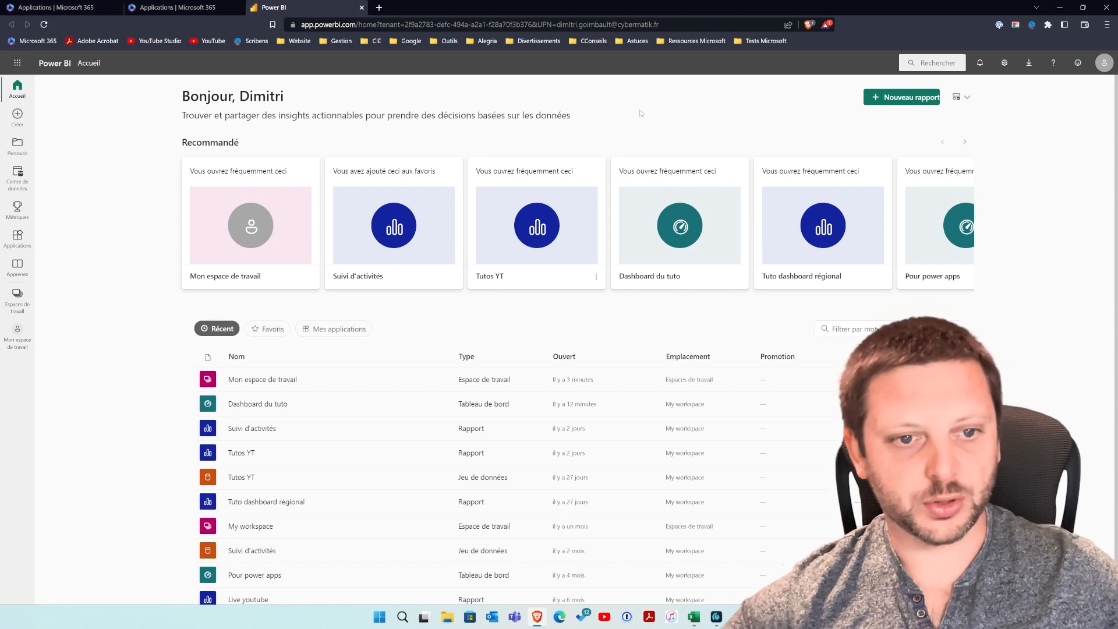
# Check the licence type of the signed-in Power BI account.
pyautogui.click(1103, 63)
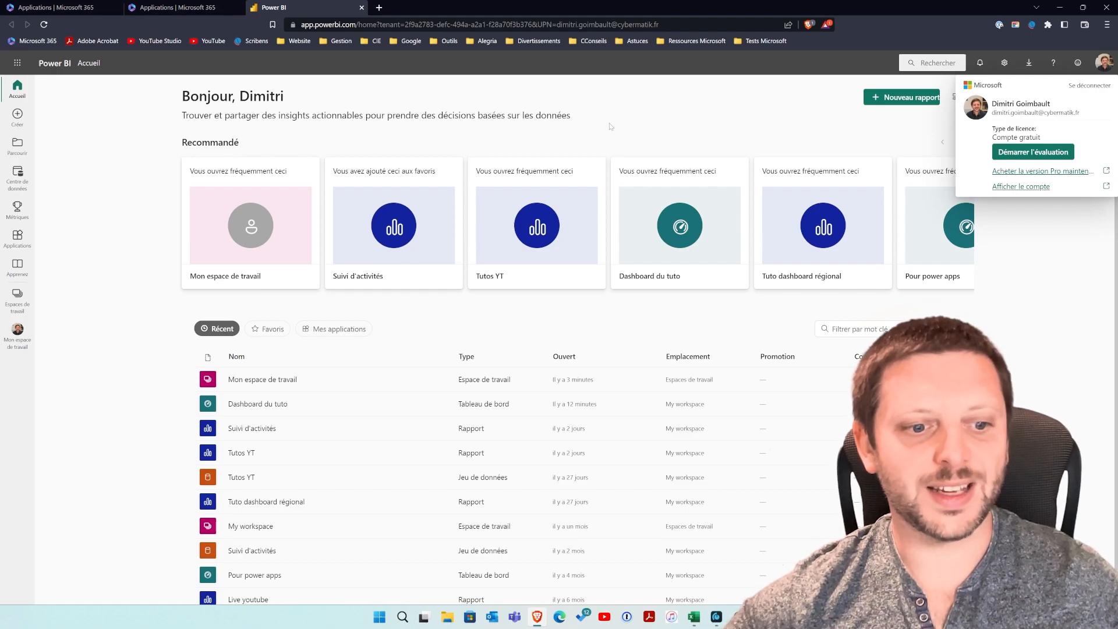
pyautogui.click(647, 109)
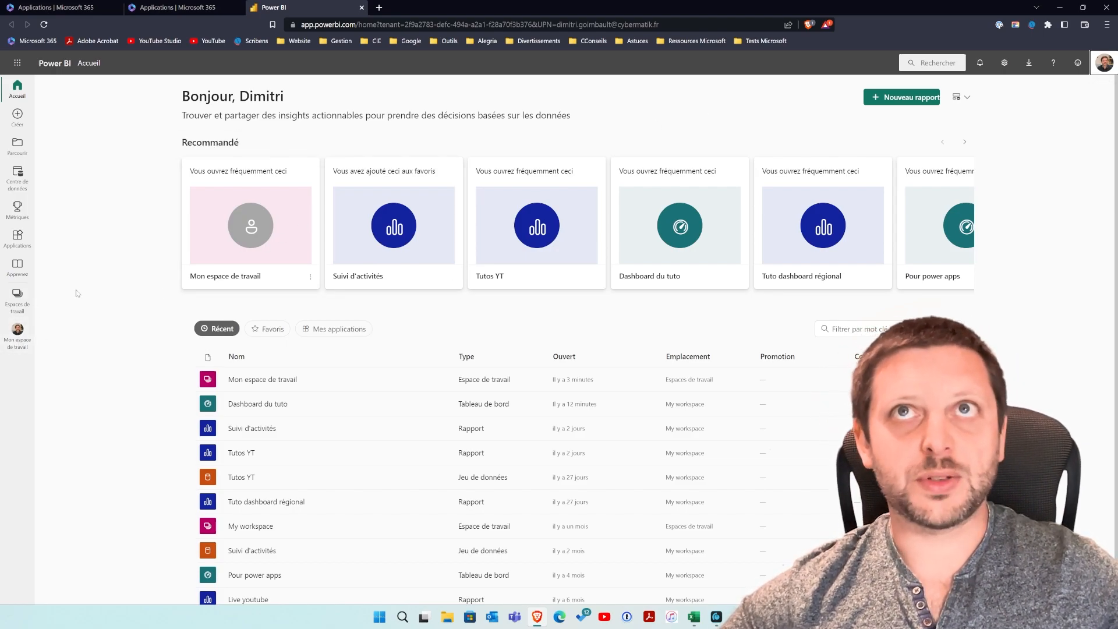
# Open the personal workspace and show only its datasets and dataflows.
pyautogui.click(3, 342)
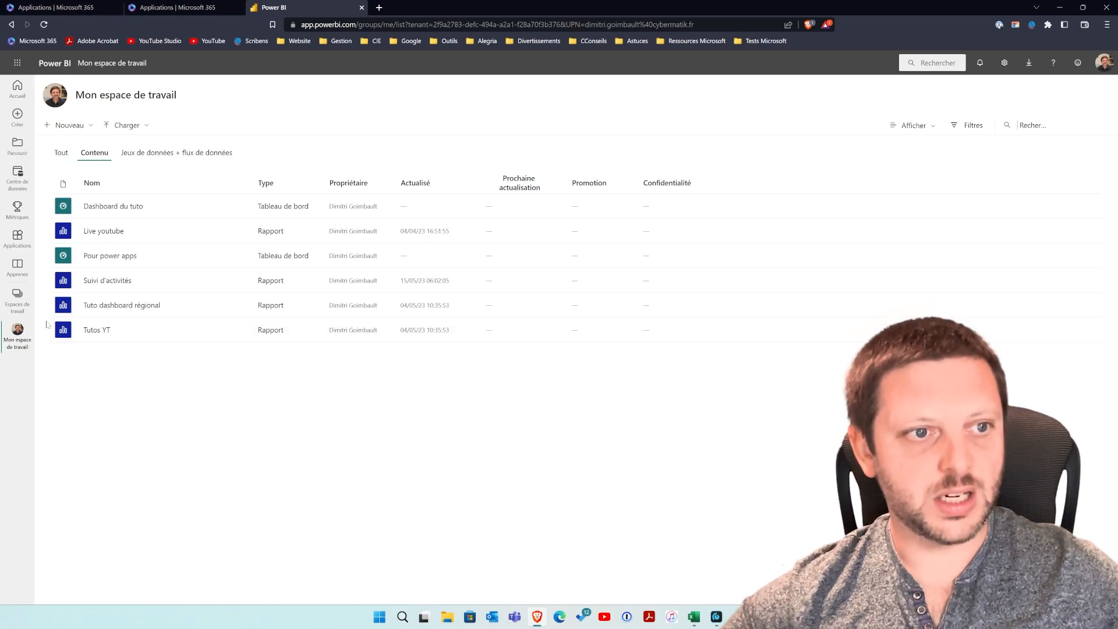
pyautogui.click(17, 296)
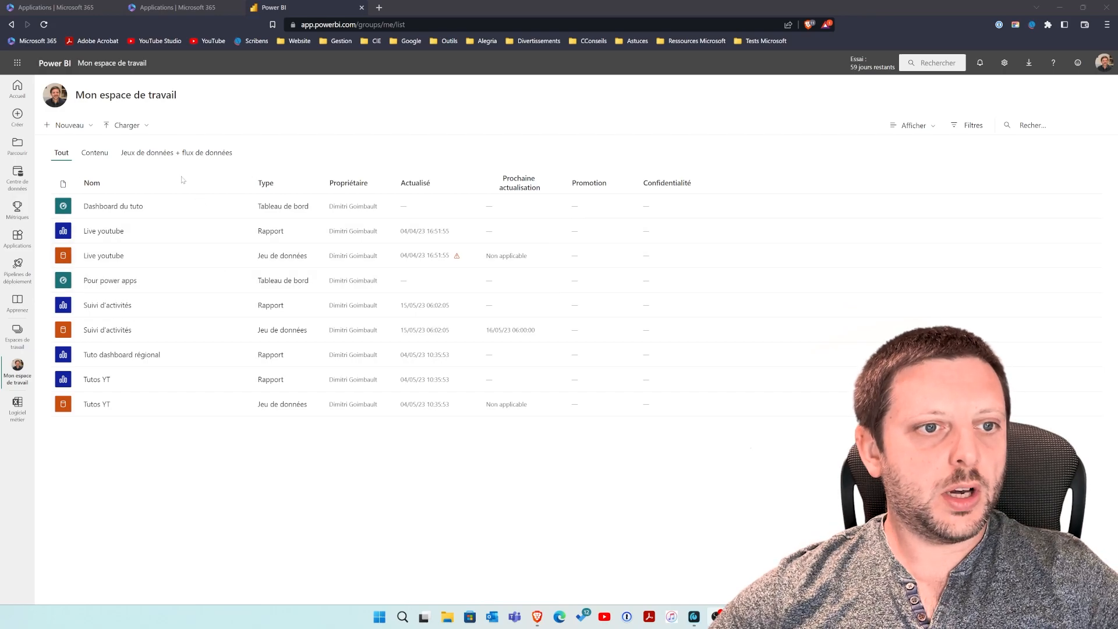
pyautogui.click(150, 155)
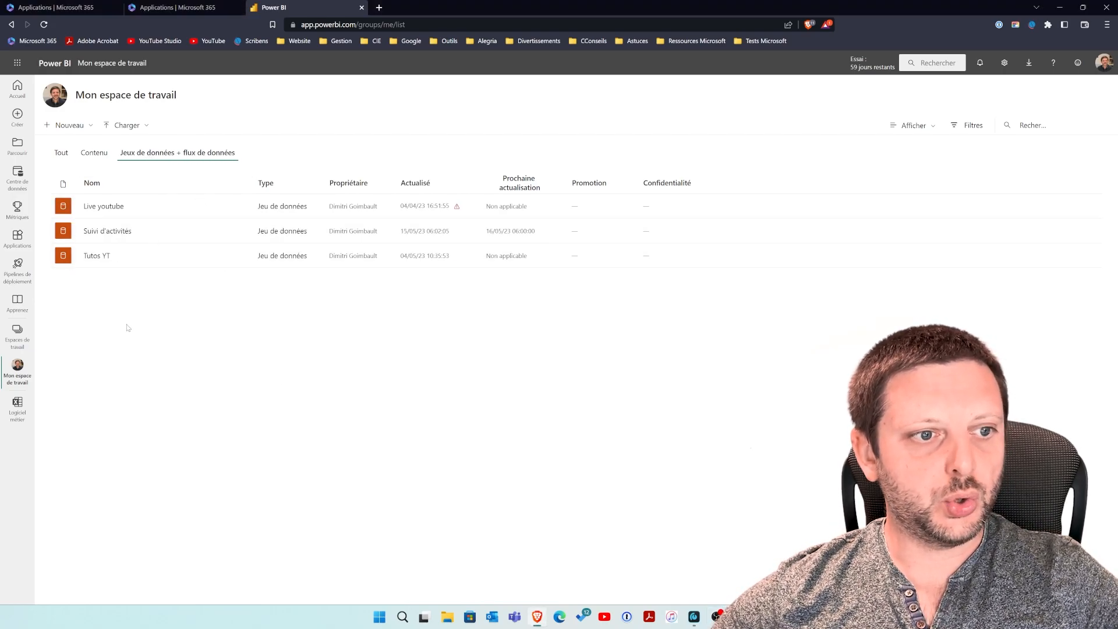
pyautogui.click(147, 127)
pyautogui.click(231, 123)
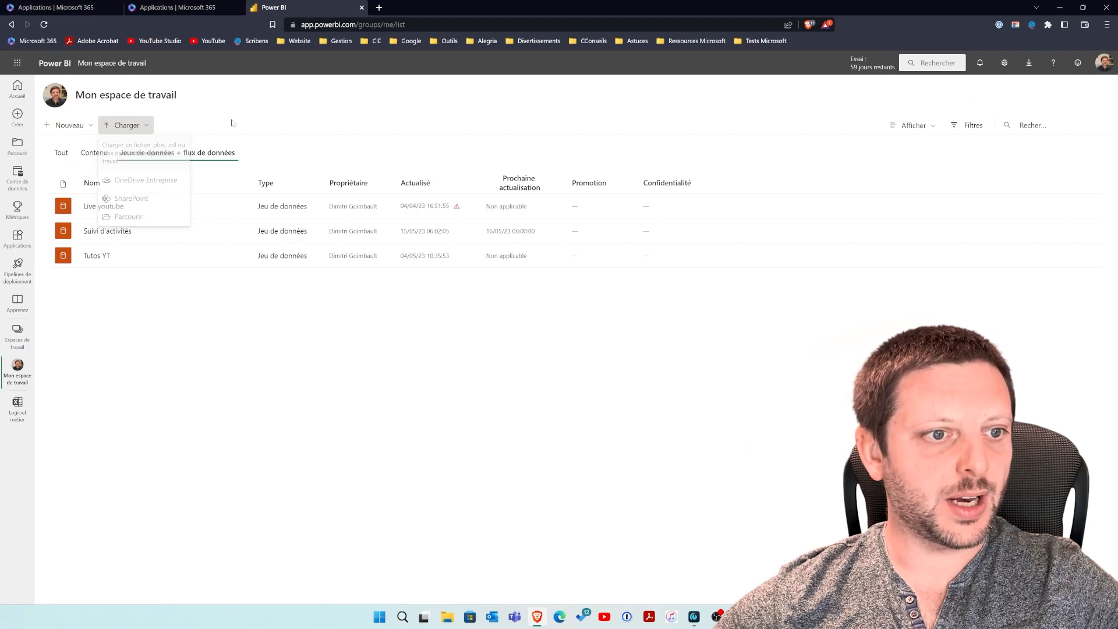
# Start a new dataset in the personal workspace with Excel as the data source.
pyautogui.click(88, 127)
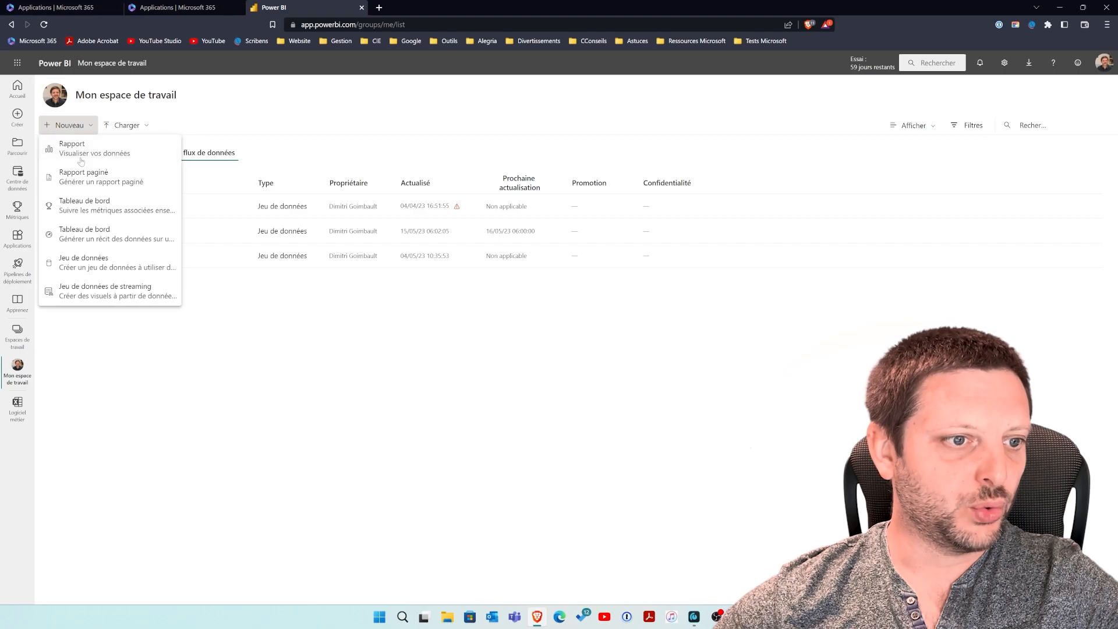
pyautogui.click(80, 269)
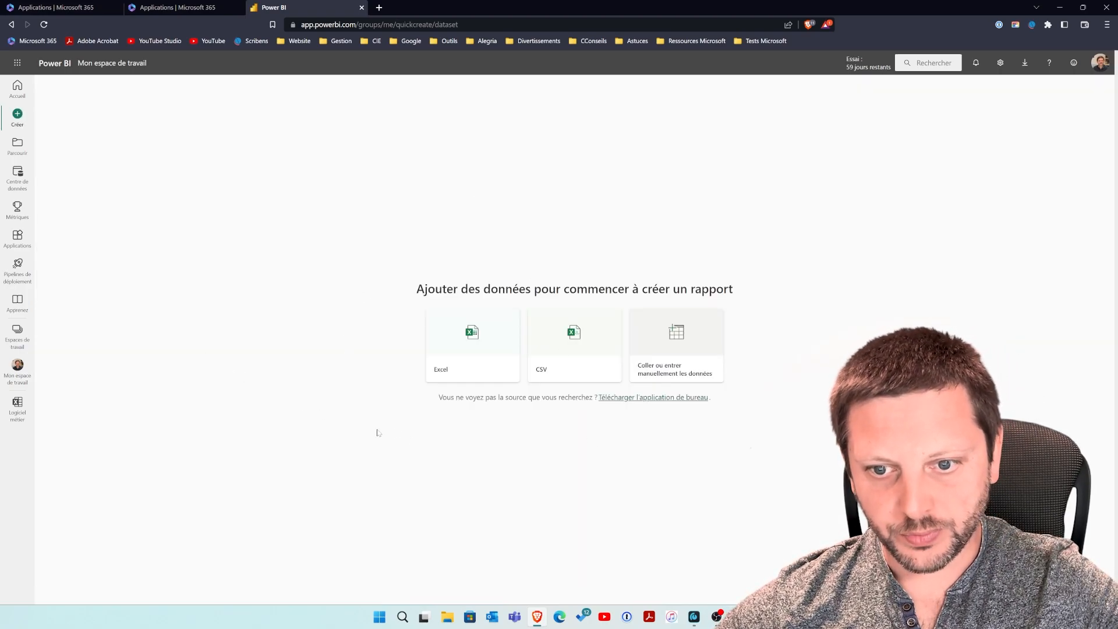
pyautogui.click(464, 357)
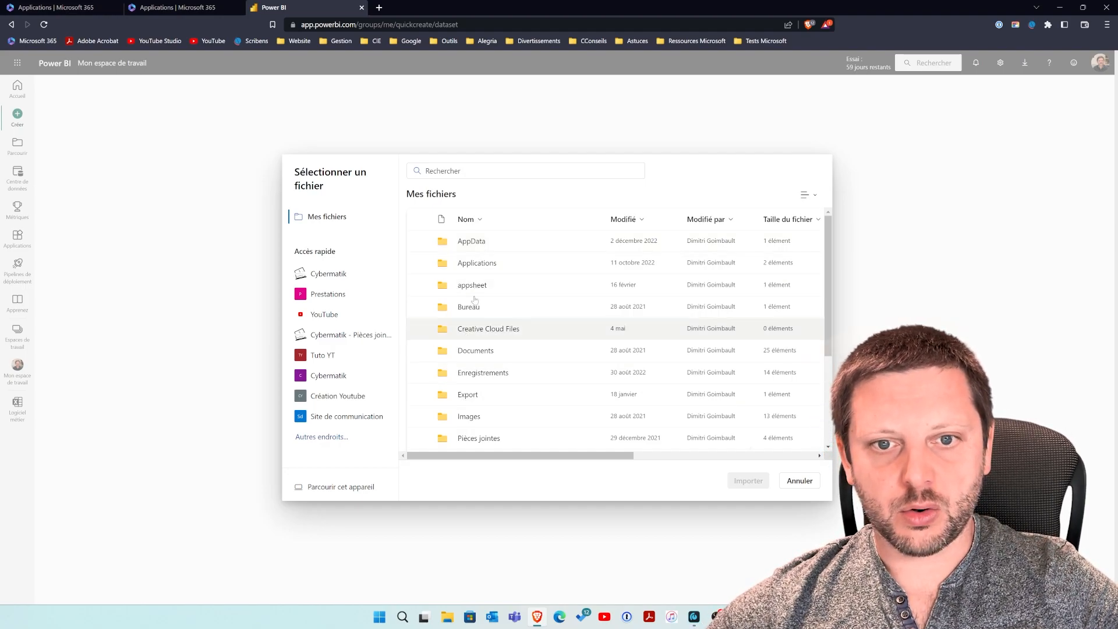
# Close the open Excel window and import the file Logiciel métier.xlsx from this device.
pyautogui.click(349, 492)
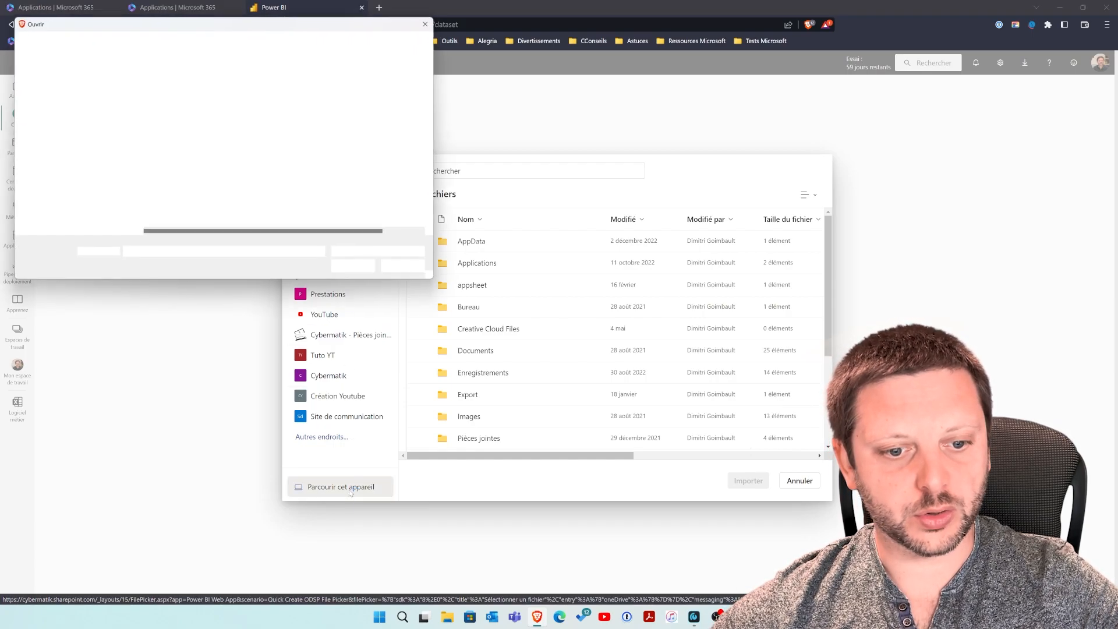
pyautogui.rightClick(717, 616)
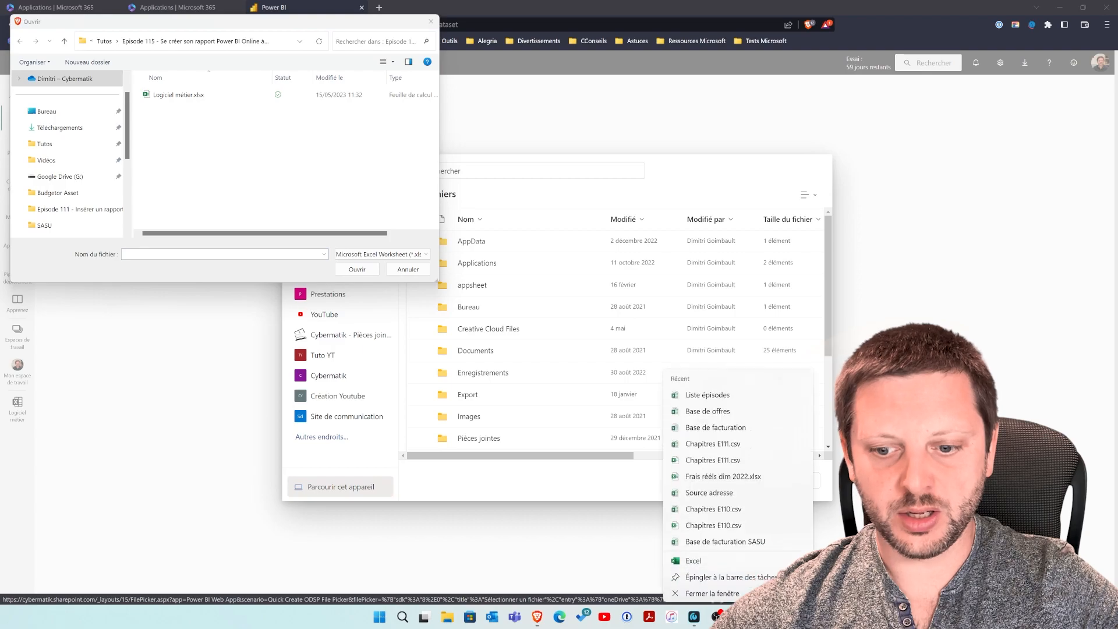
pyautogui.click(720, 589)
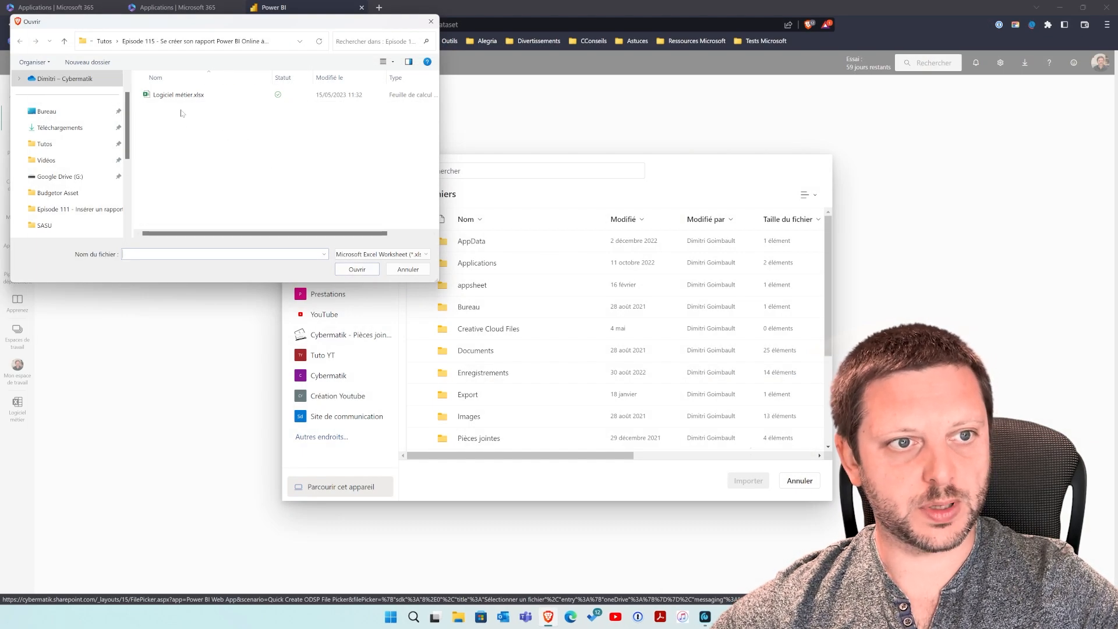
pyautogui.click(169, 93)
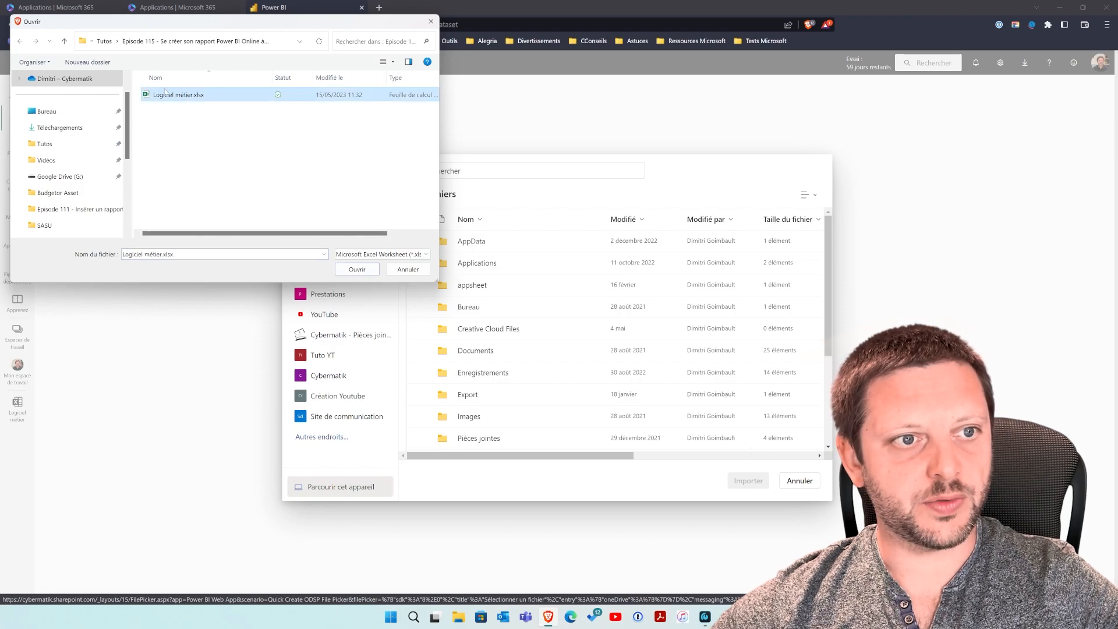
pyautogui.click(357, 269)
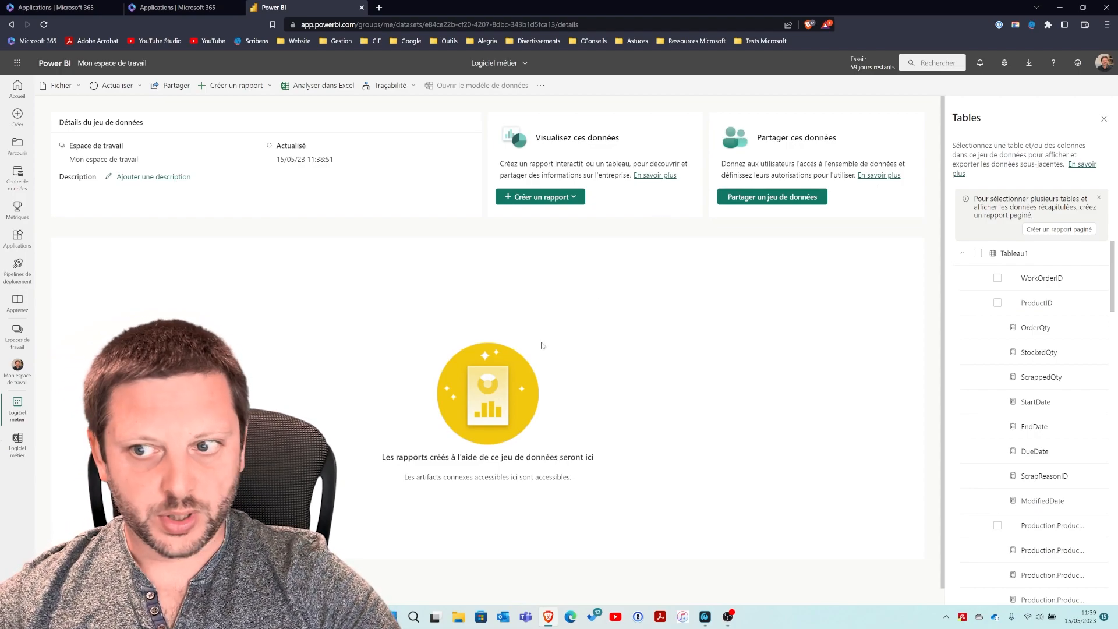
# Examine the list of columns that Tableau1 contains in the imported dataset.
pyautogui.moveTo(1066, 352)
pyautogui.scroll(-2, 1062, 346)
pyautogui.scroll(2, 1053, 336)
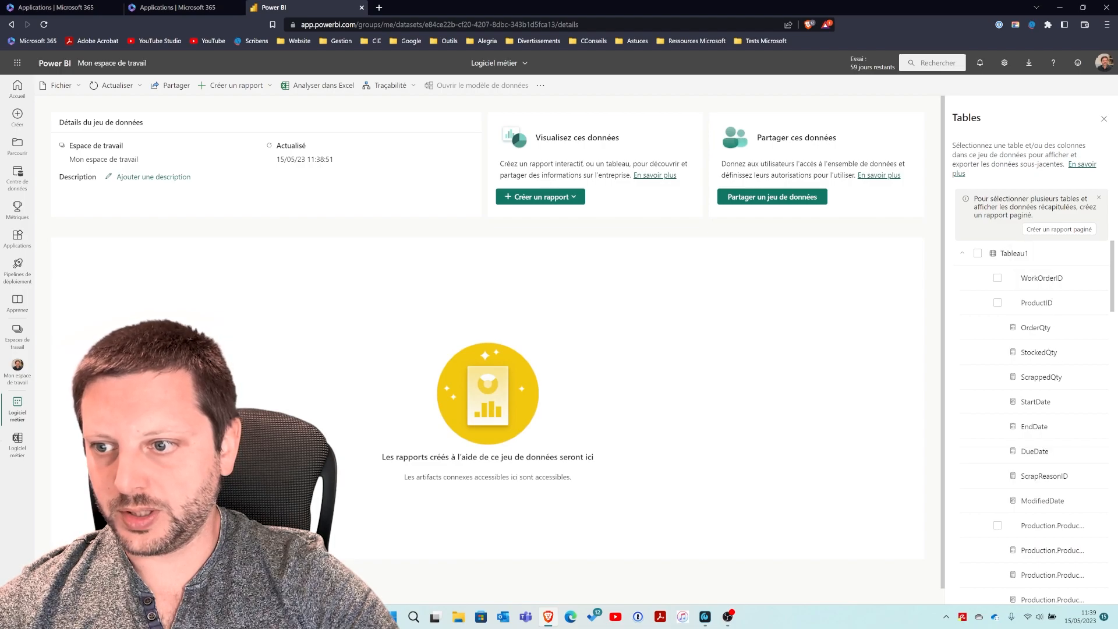
pyautogui.scroll(-3, 1034, 419)
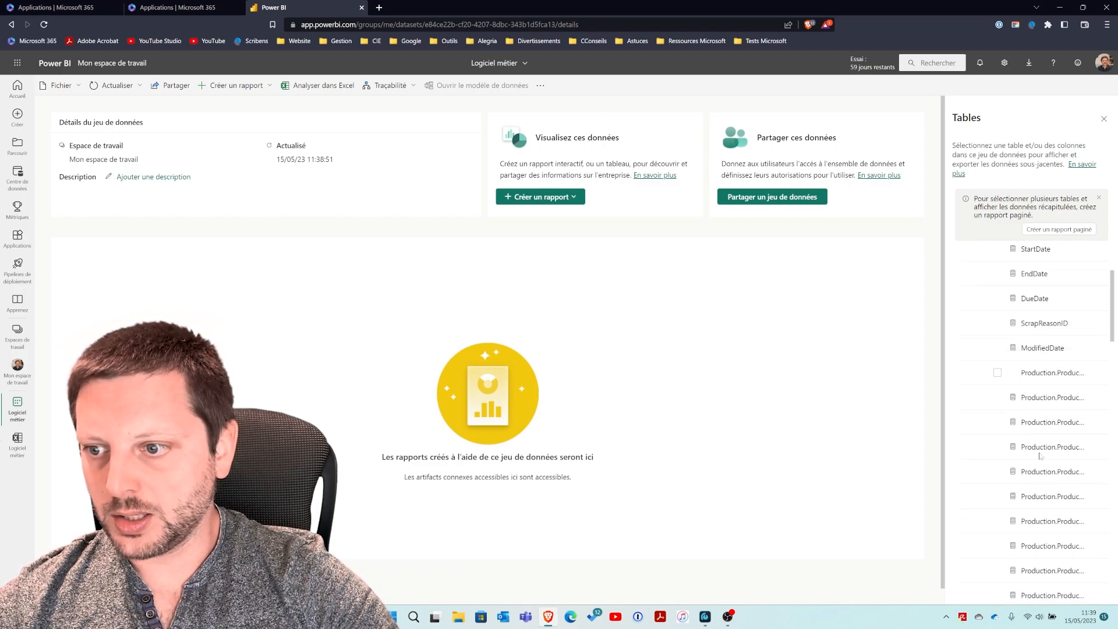
pyautogui.scroll(-5, 1040, 456)
pyautogui.scroll(8, 1057, 345)
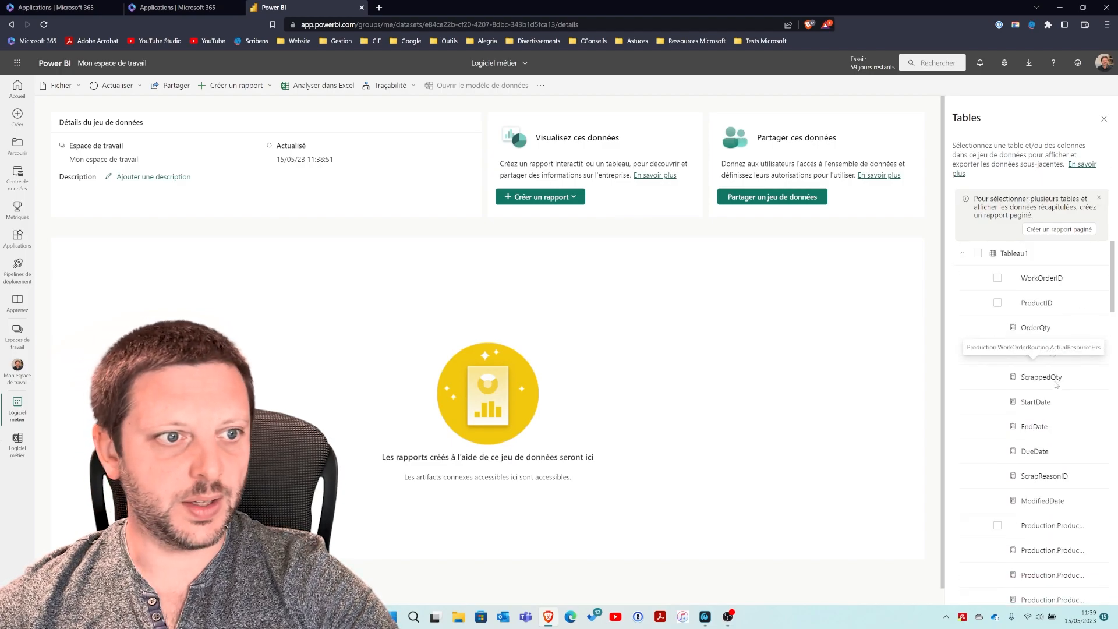
# Return to the content of the personal workspace and start a new report.
pyautogui.click(17, 371)
pyautogui.click(103, 150)
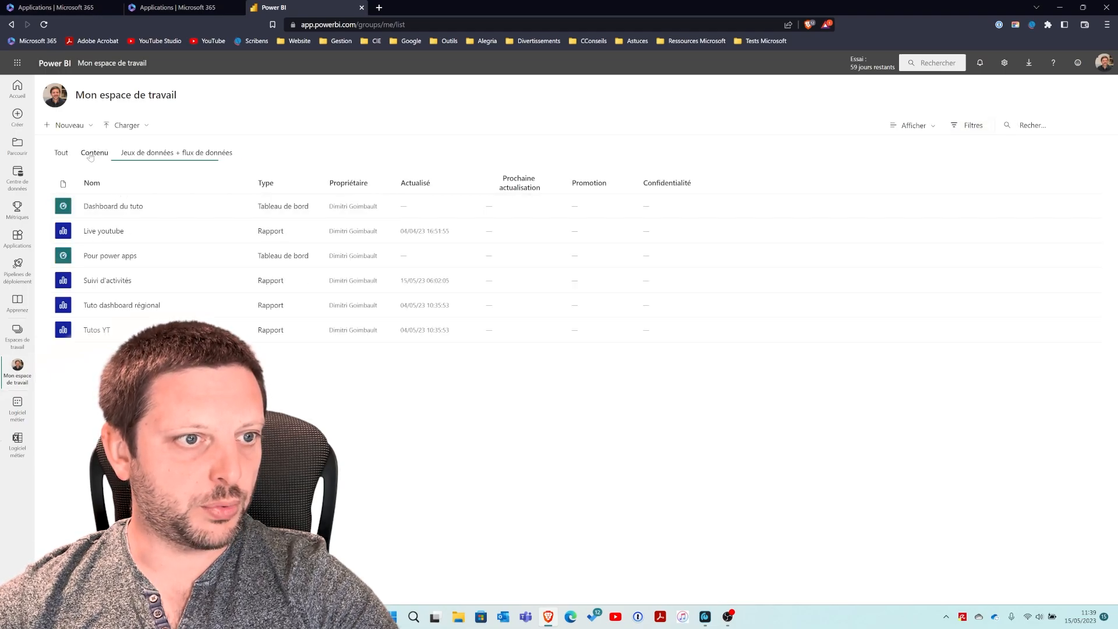
pyautogui.click(87, 125)
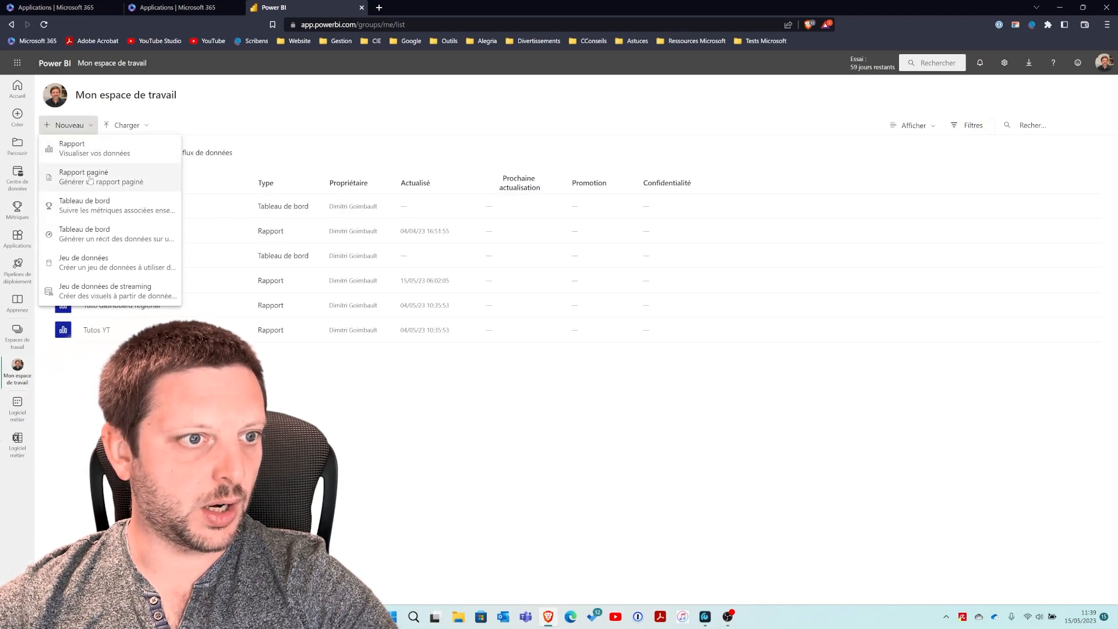
pyautogui.click(87, 148)
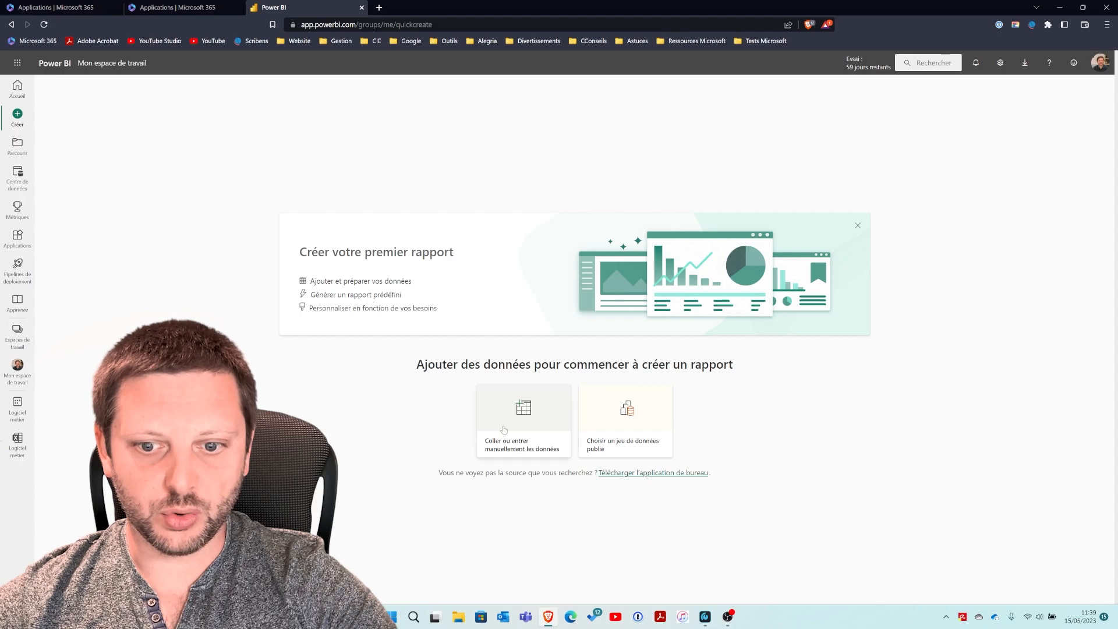
# Choose the published dataset Logiciel métier and generate a report from it automatically.
pyautogui.click(630, 431)
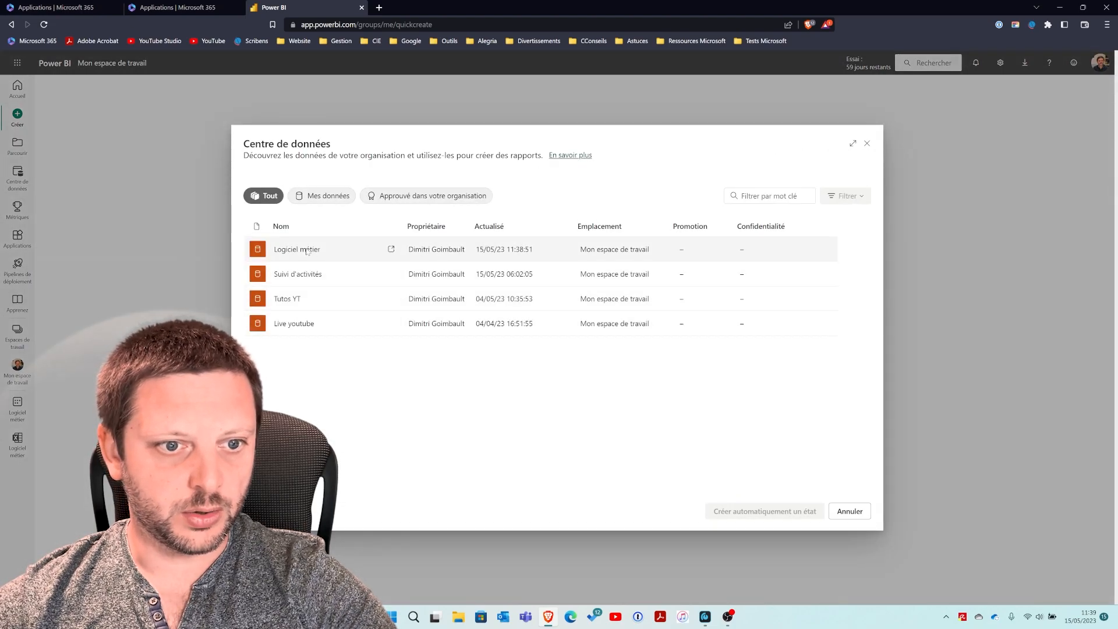
pyautogui.click(329, 253)
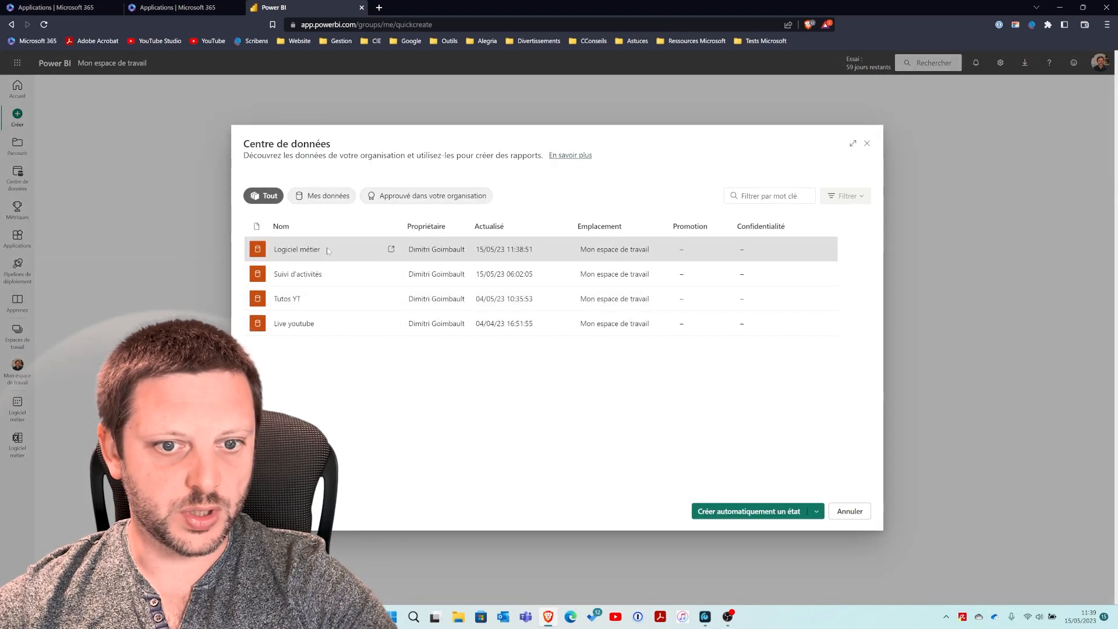
pyautogui.click(753, 512)
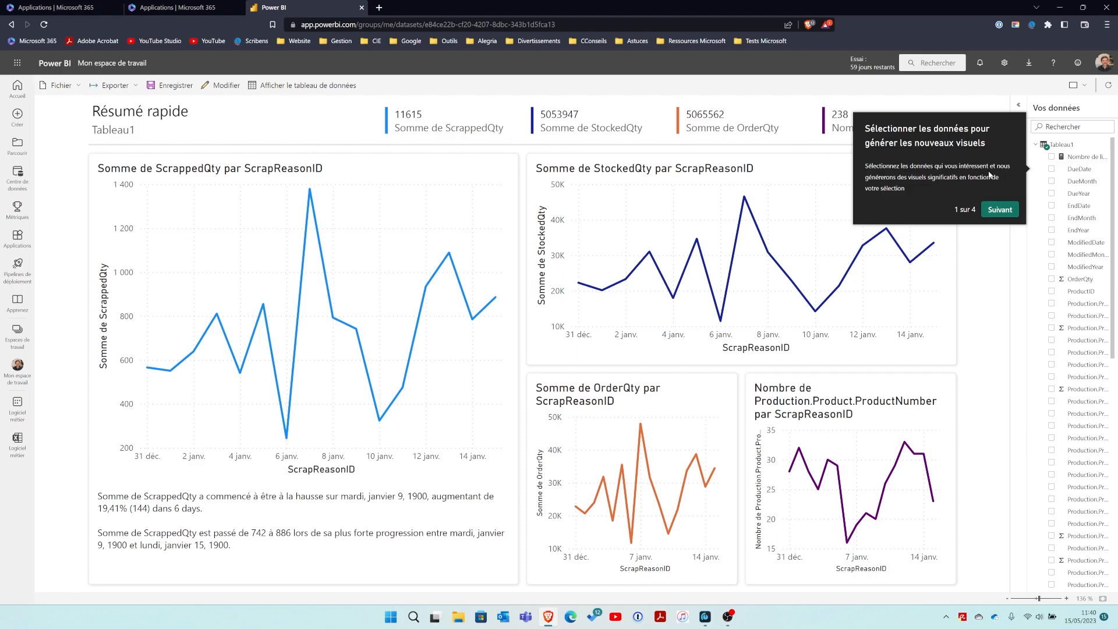
# Select the DueDate and OrderQty fields of Tableau1 to generate the quick summary's visuals.
pyautogui.click(1051, 169)
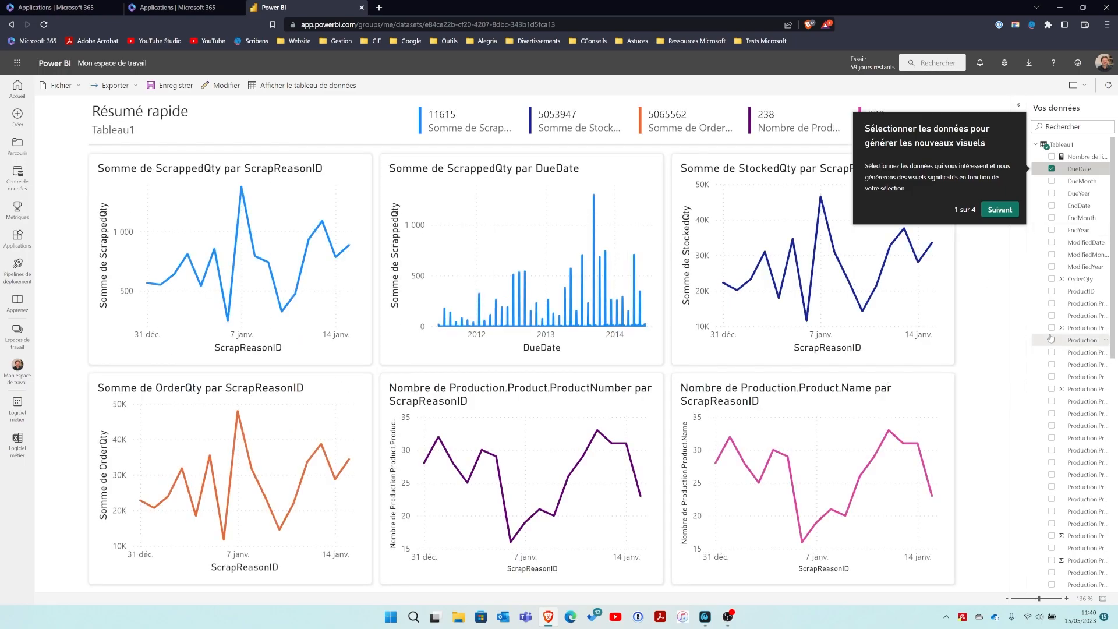
pyautogui.click(1051, 278)
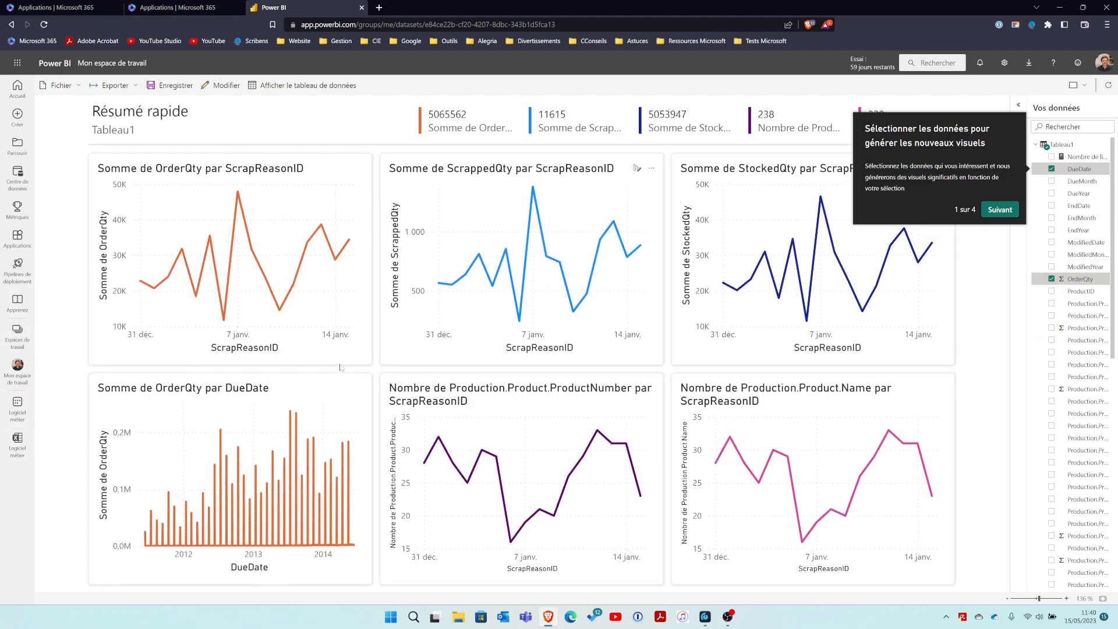
# Add the Production.WorkOrderRouting.ModifiedDate and Production.Product.ProductModelID fields of Tableau1 to the data behind the quick summary.
pyautogui.scroll(-1, 1056, 476)
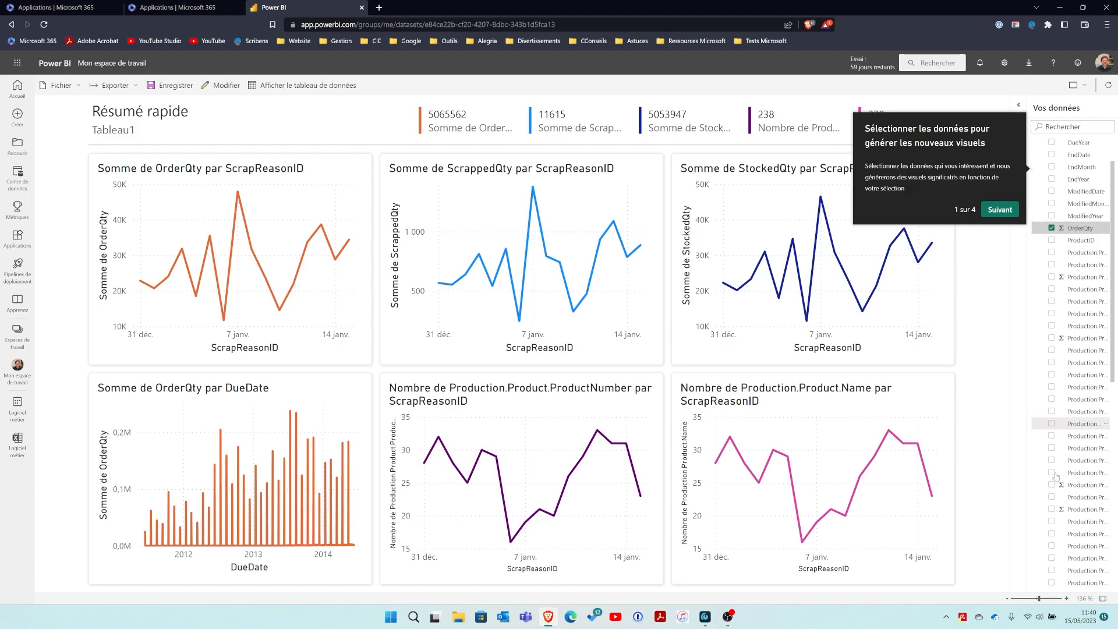
pyautogui.scroll(-8, 1055, 476)
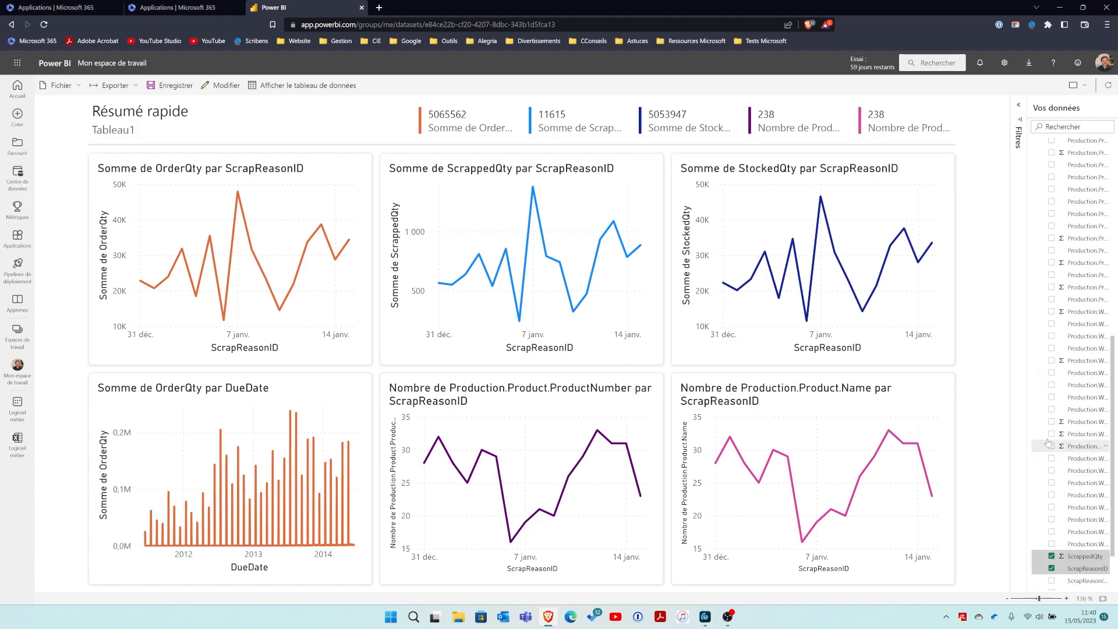
pyautogui.click(1051, 421)
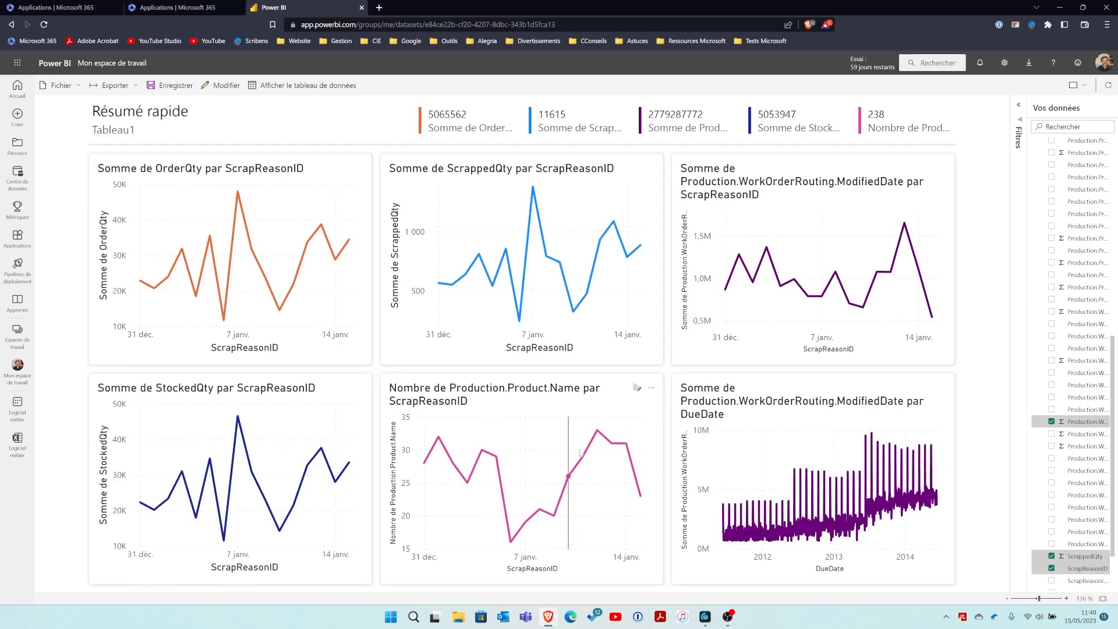
pyautogui.moveTo(584, 455)
pyautogui.scroll(3, 1049, 256)
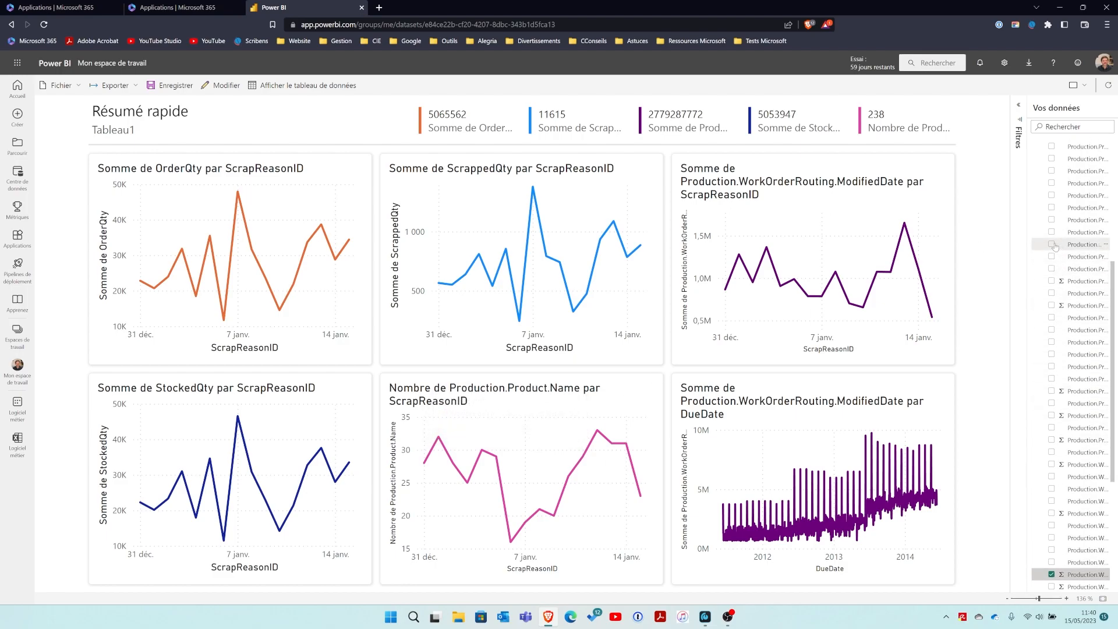
pyautogui.click(1051, 256)
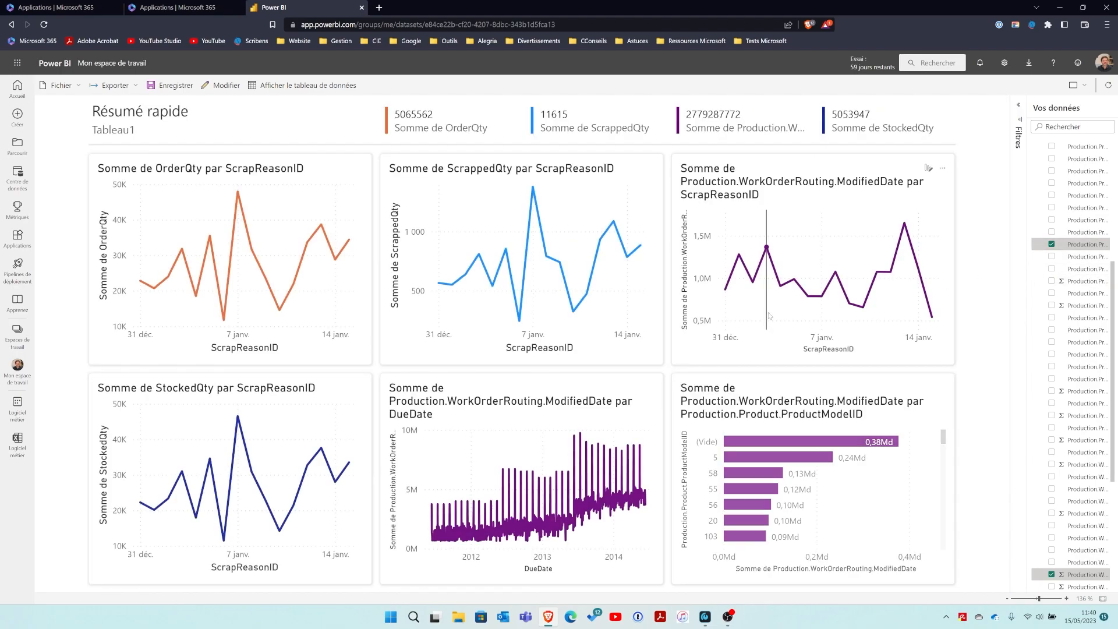
# Show the report's filters, switch the report to edit mode and expand the field list of Tableau1.
pyautogui.click(1020, 108)
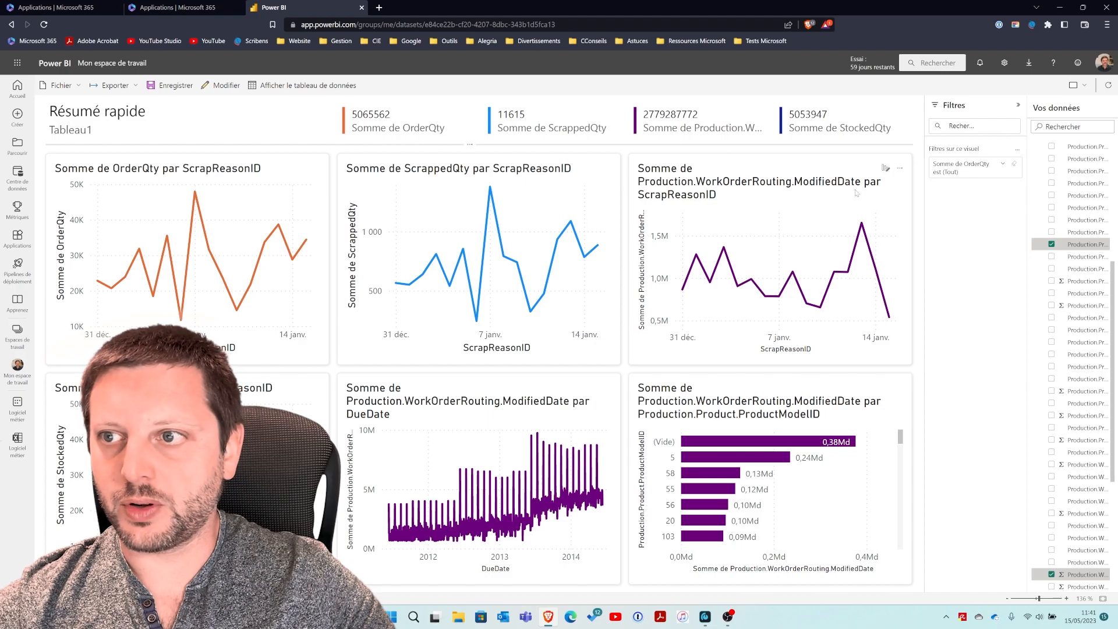
pyautogui.click(221, 85)
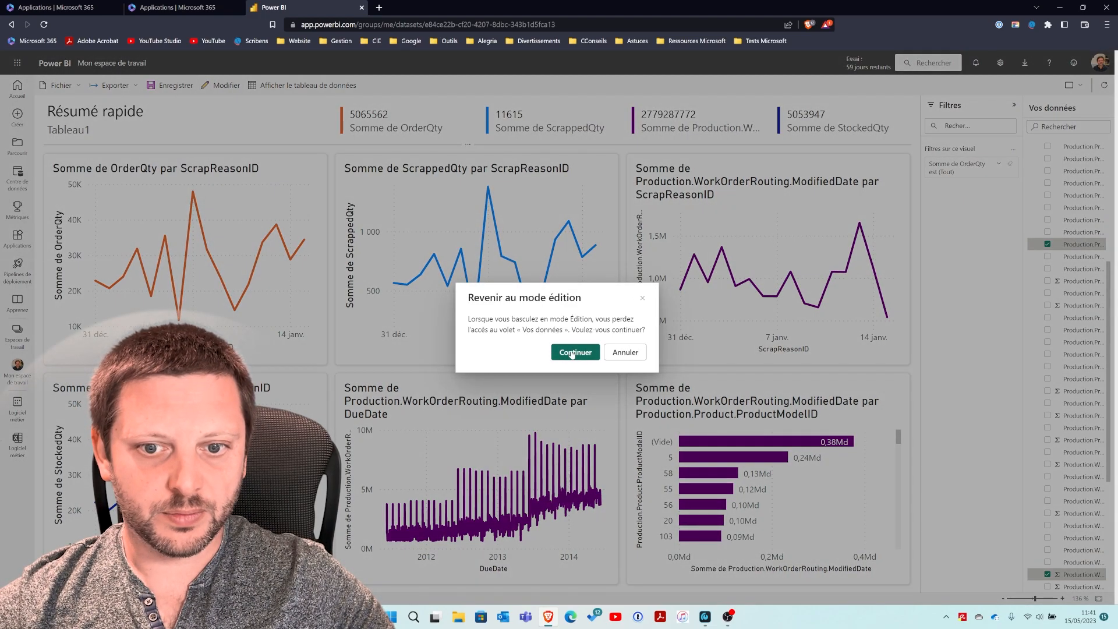
pyautogui.click(581, 355)
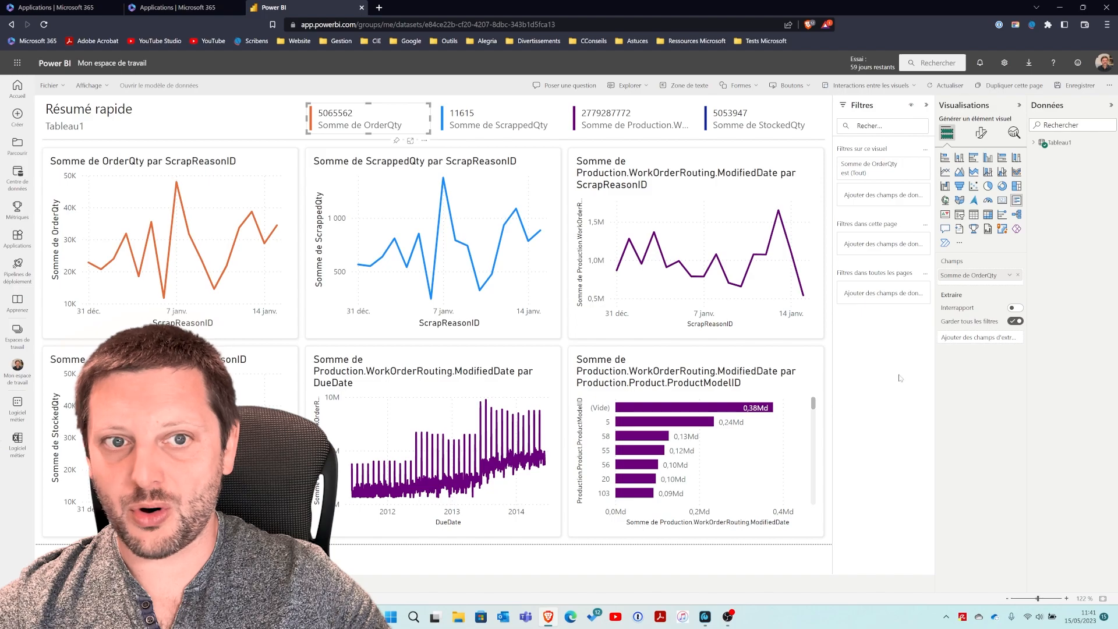
pyautogui.click(486, 143)
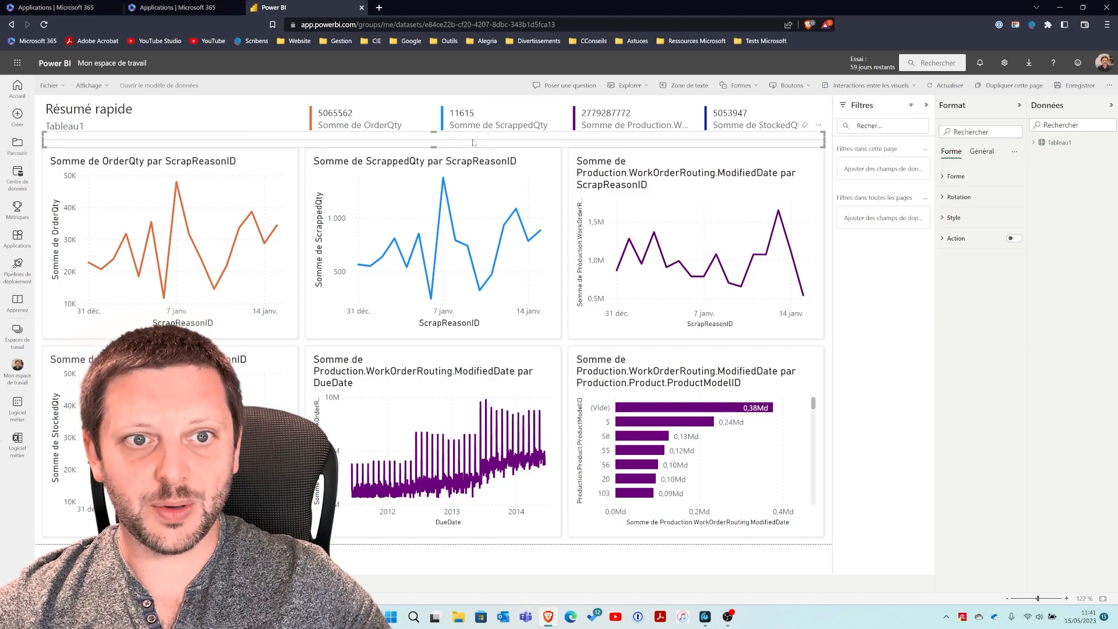
pyautogui.click(825, 345)
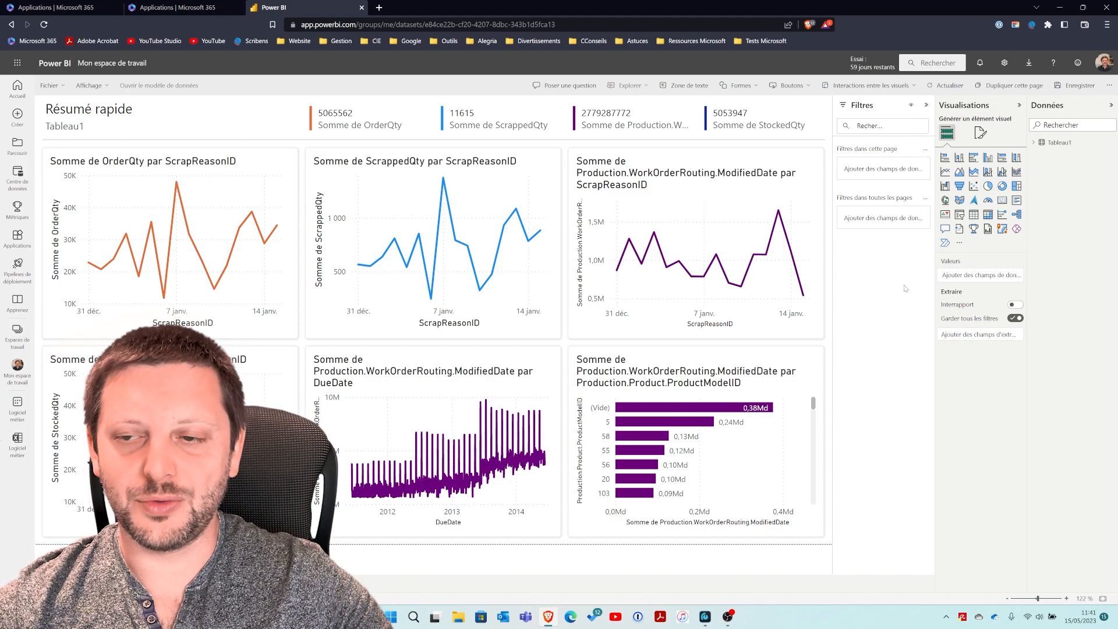
pyautogui.click(1034, 142)
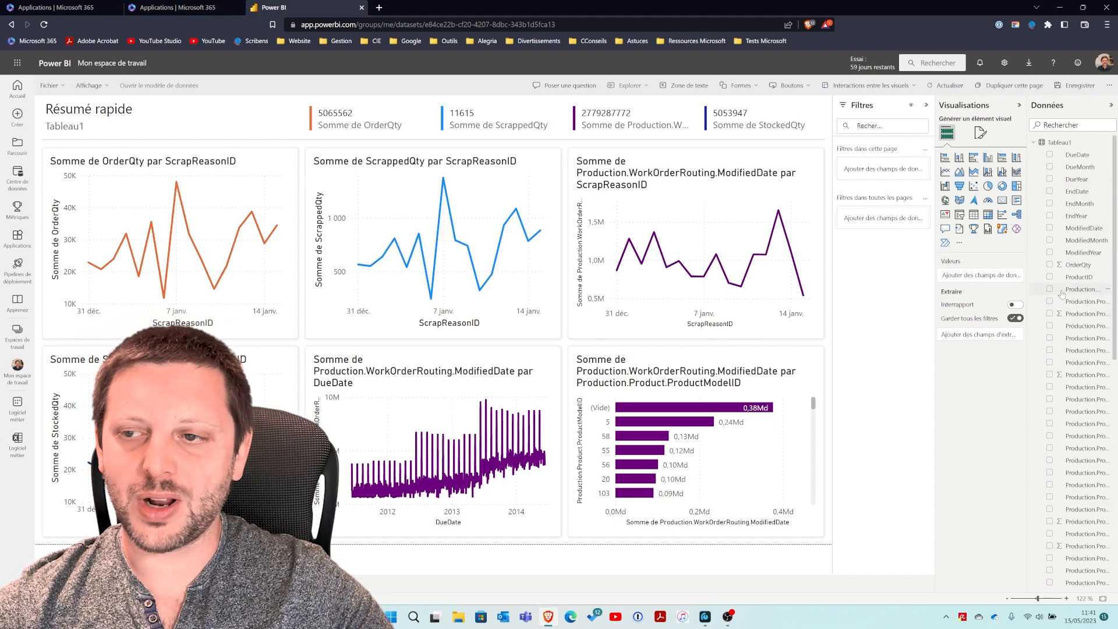
# Delete the line chart of Production.WorkOrderRouting.ModifiedDate by ScrapReasonID together with the frame shape behind it.
pyautogui.click(590, 156)
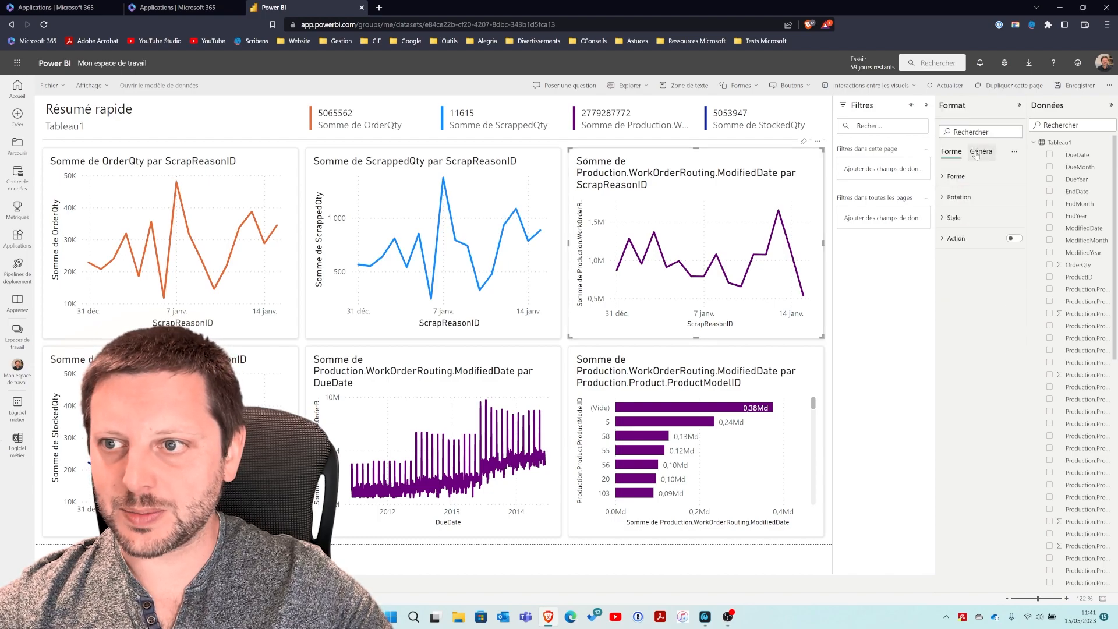
pyautogui.click(1015, 152)
pyautogui.click(969, 359)
pyautogui.click(751, 153)
pyautogui.press('Delete')
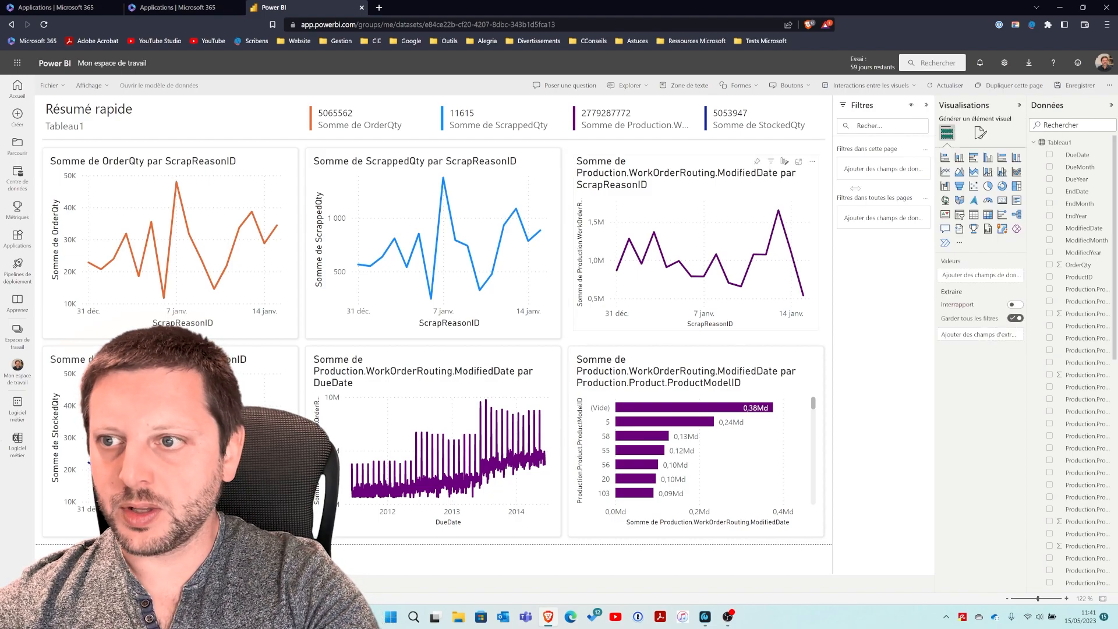
pyautogui.click(716, 159)
pyautogui.click(812, 162)
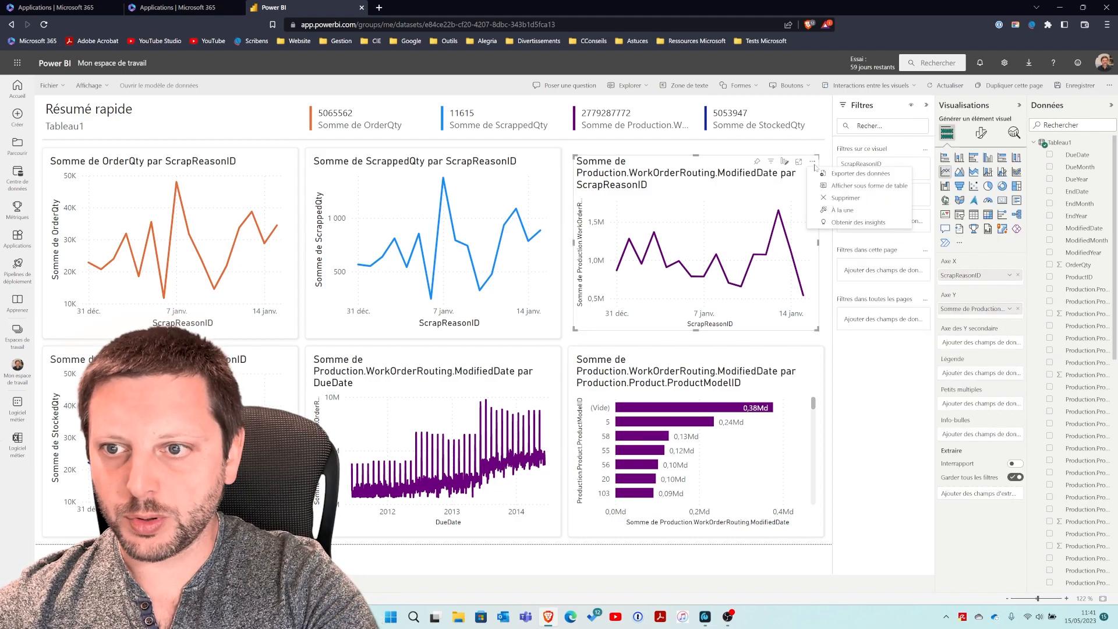
pyautogui.click(840, 198)
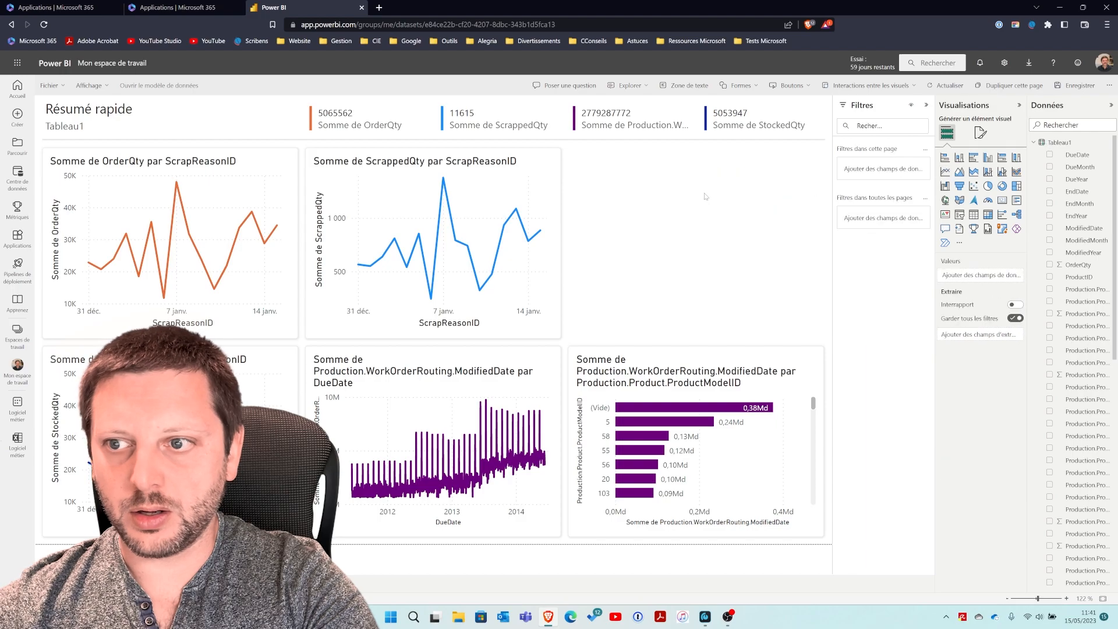
# Insert a filled map in the freed space with Production.Product.ListPrice as its location, and narrow it to align with the bar chart below.
pyautogui.click(959, 200)
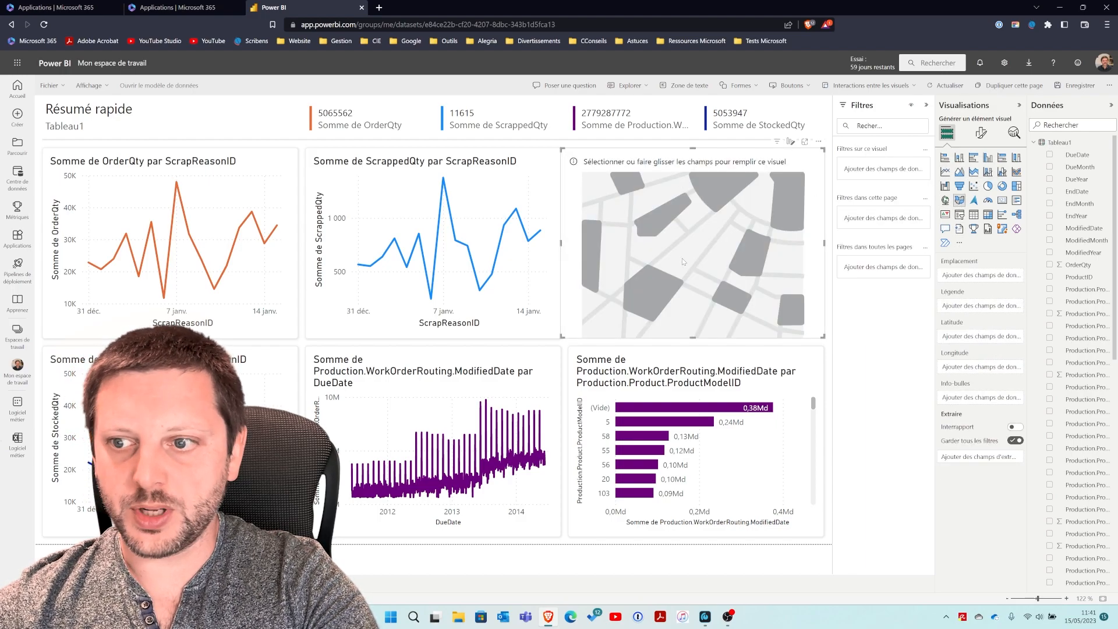
pyautogui.scroll(-2, 1084, 326)
pyautogui.moveTo(1083, 326); pyautogui.dragTo(984, 273)
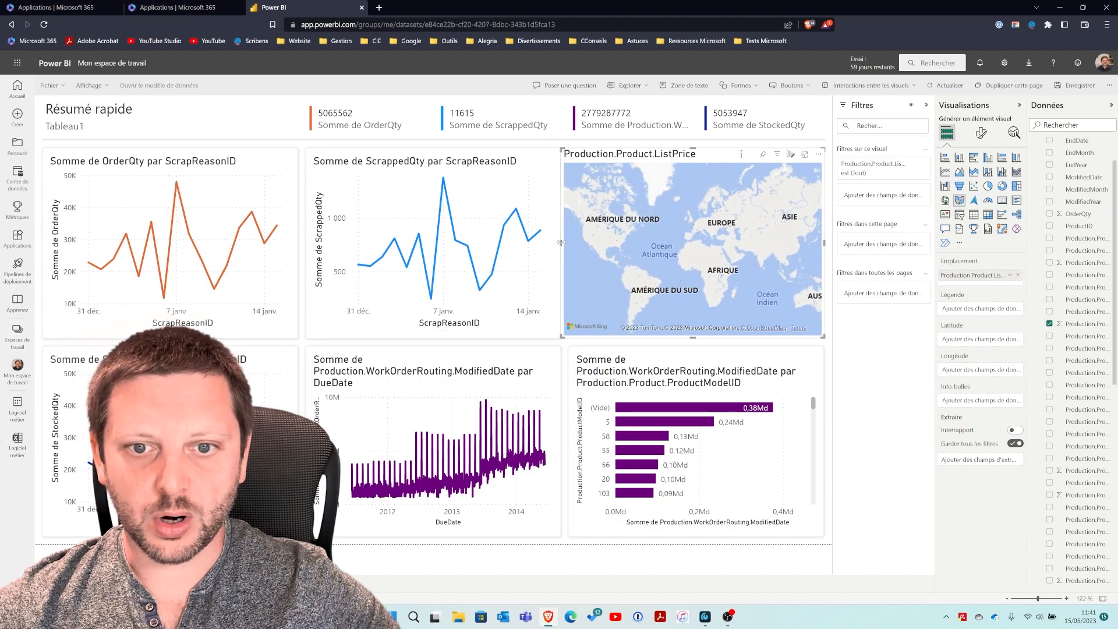
pyautogui.moveTo(560, 242); pyautogui.dragTo(570, 244)
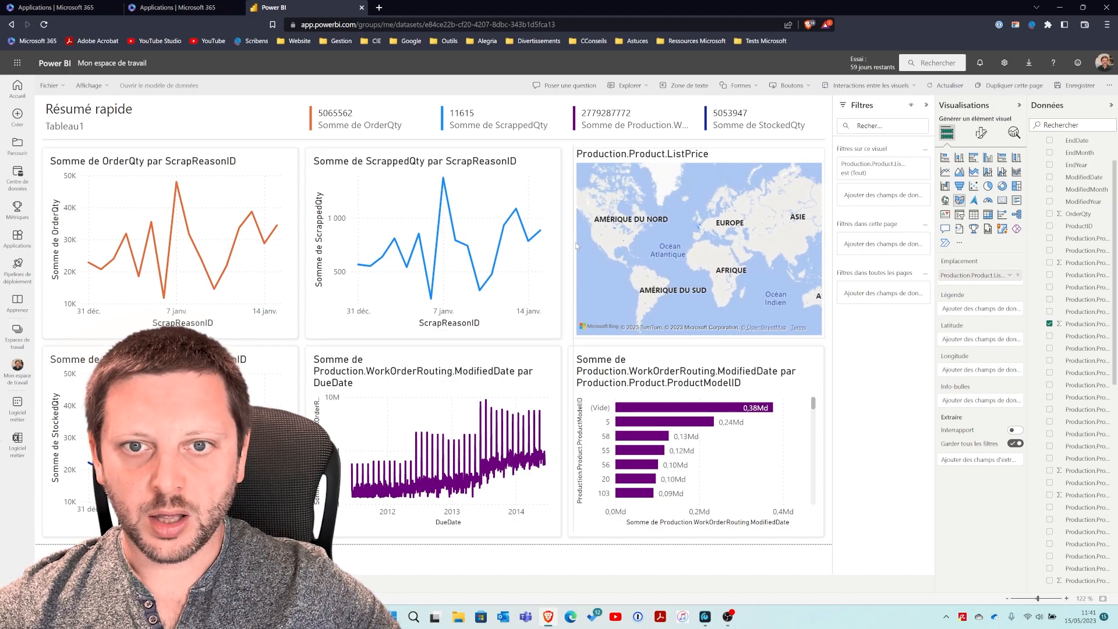
# Turn on the shadow and the visual border in the map's general effects.
pyautogui.click(981, 133)
pyautogui.click(942, 204)
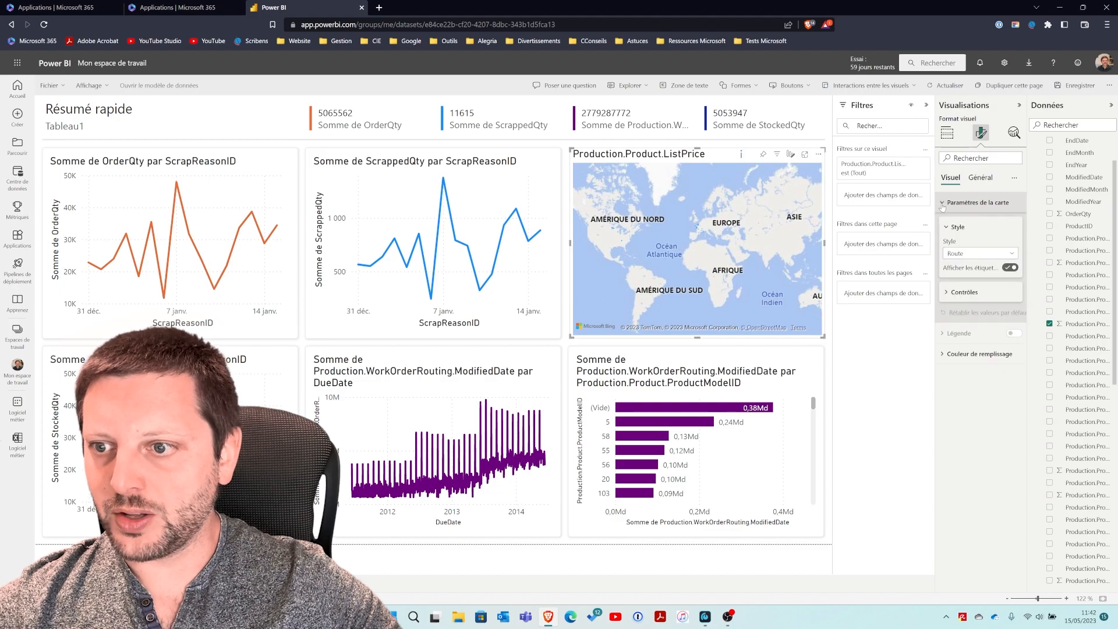
pyautogui.click(943, 204)
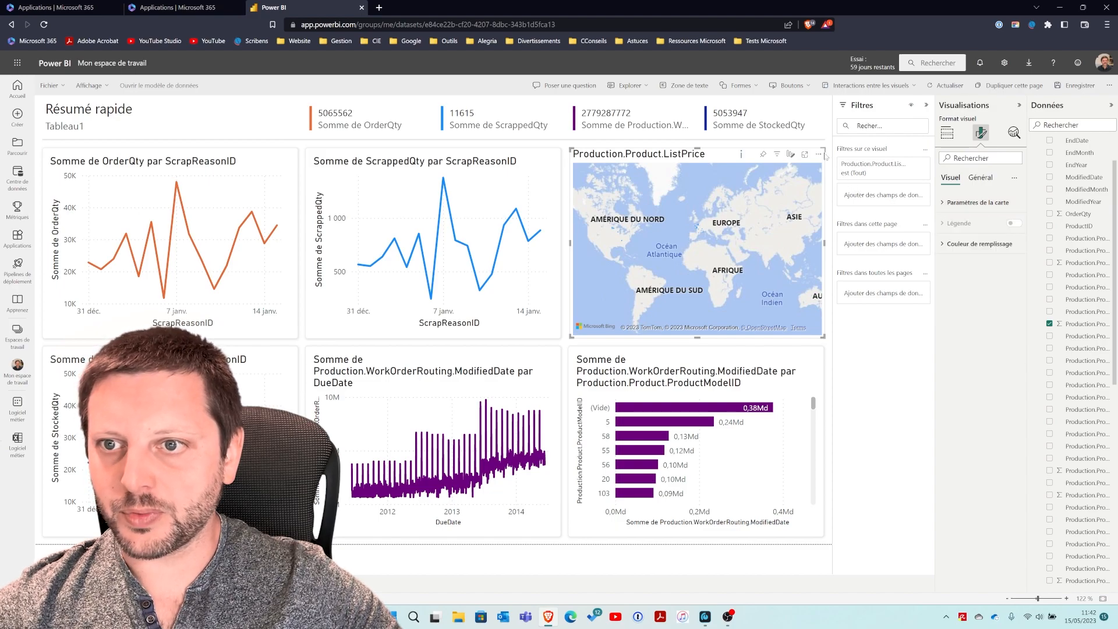
pyautogui.click(980, 178)
pyautogui.click(943, 244)
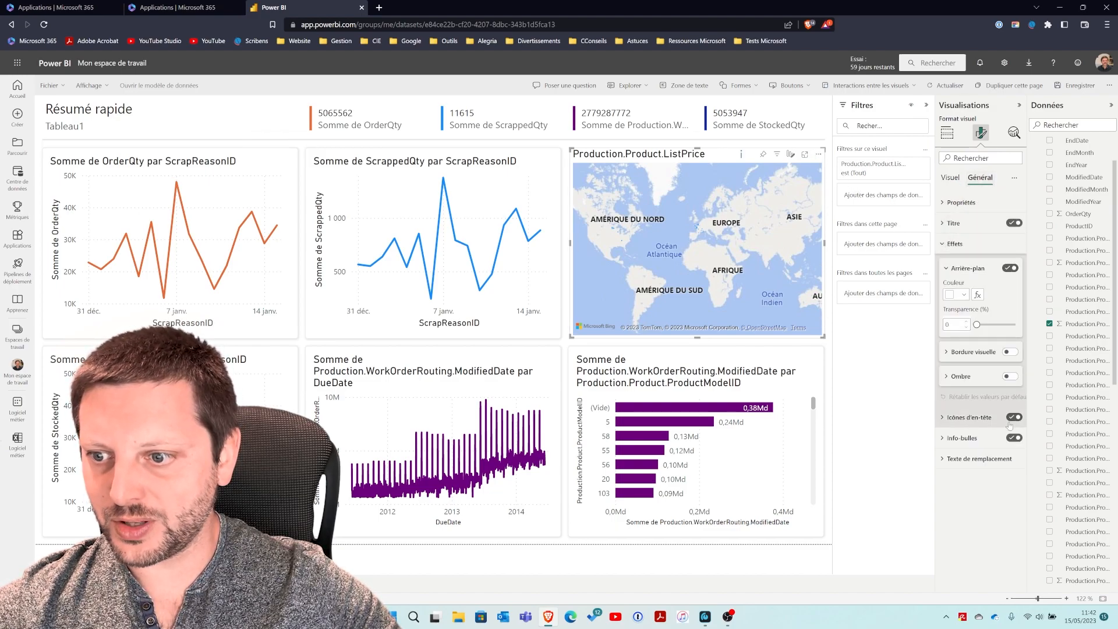
pyautogui.click(1011, 376)
pyautogui.click(1010, 352)
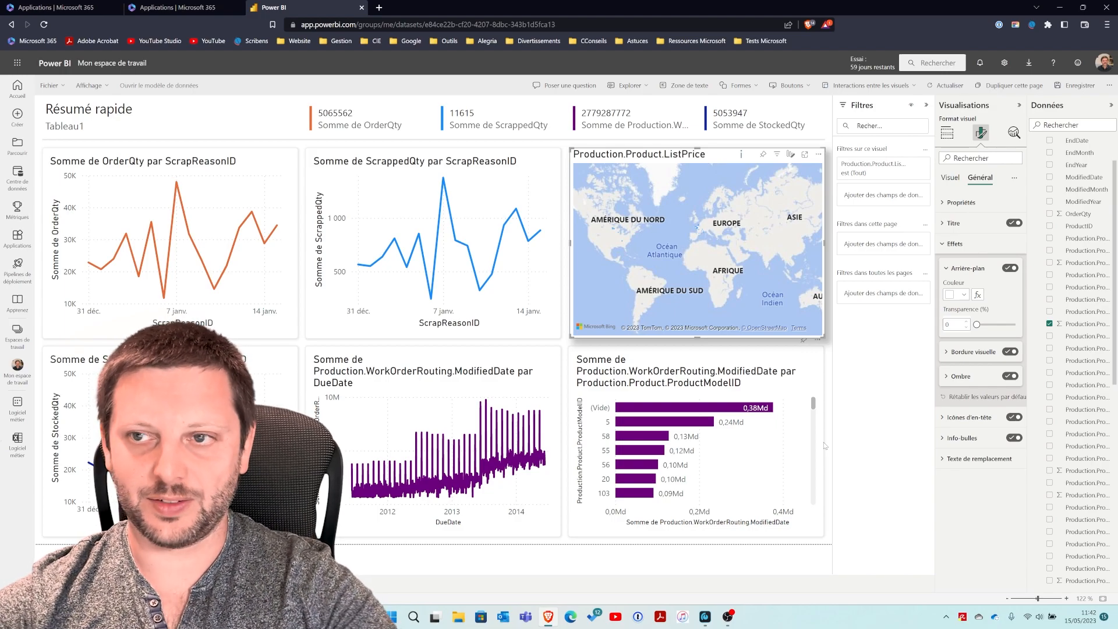
# Save the report in the personal workspace under the name Tuto YT à partir d'Excel.
pyautogui.click(1080, 85)
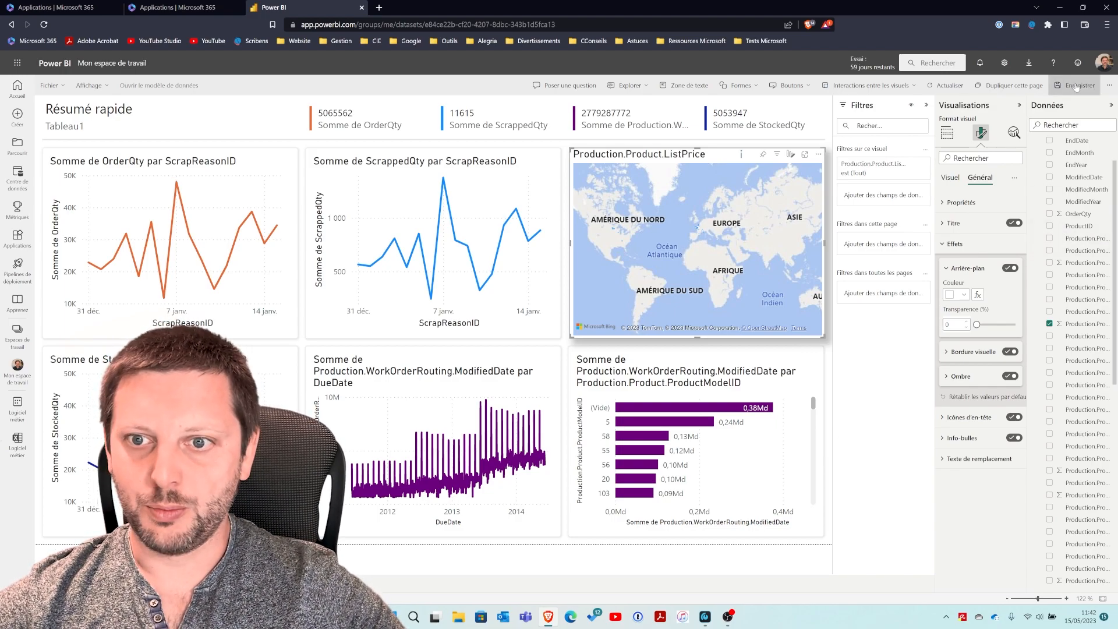
pyautogui.write('Tutoy')
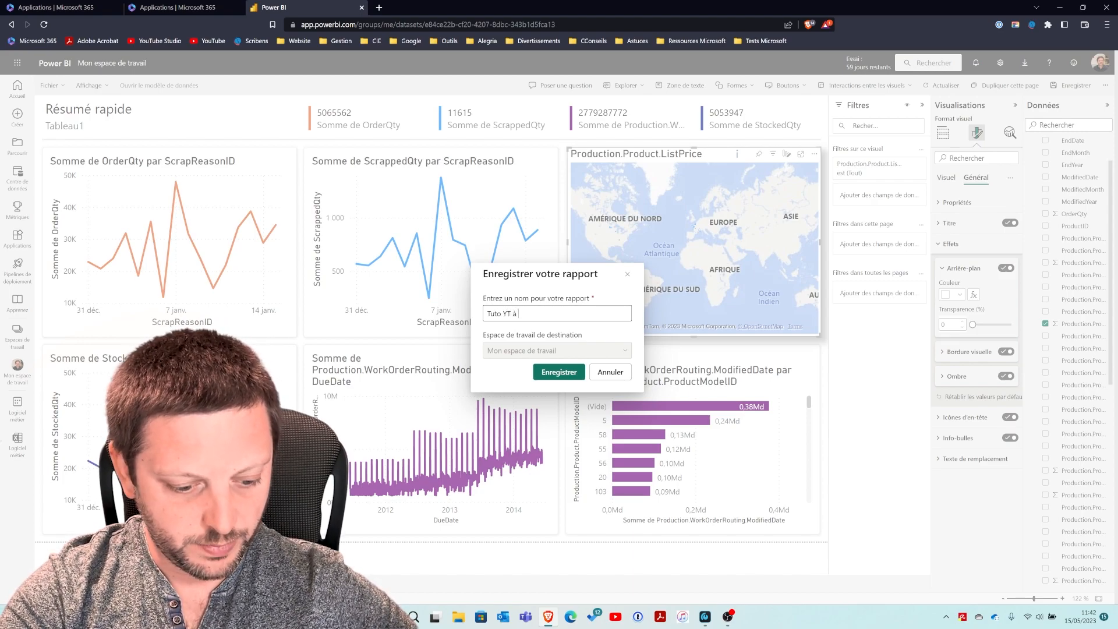
pyautogui.write("T à partier d'Excel")
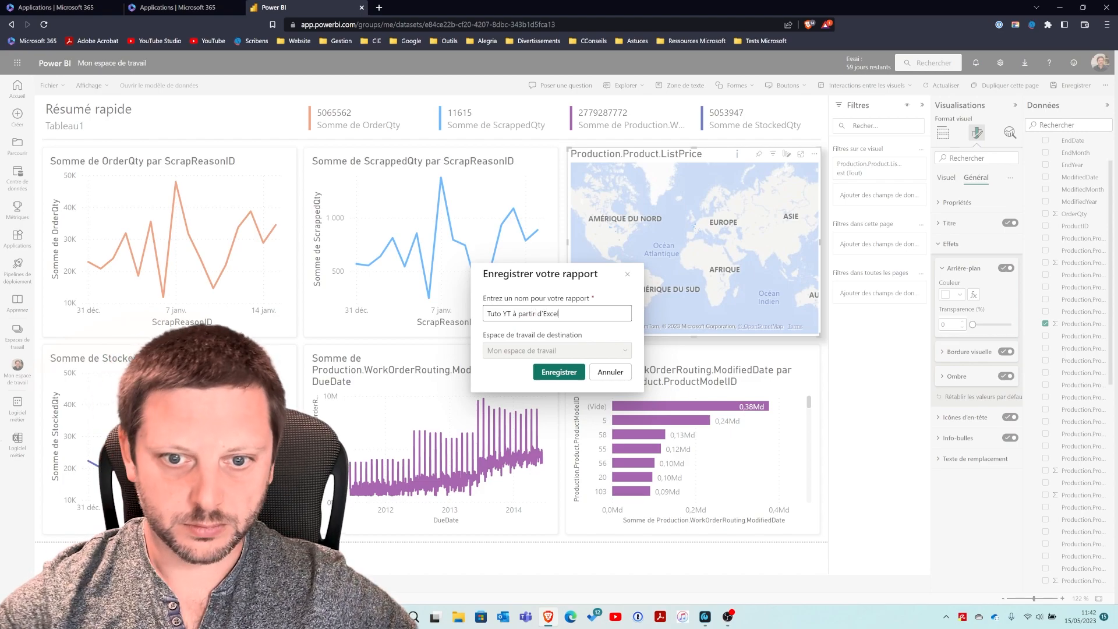
pyautogui.click(562, 372)
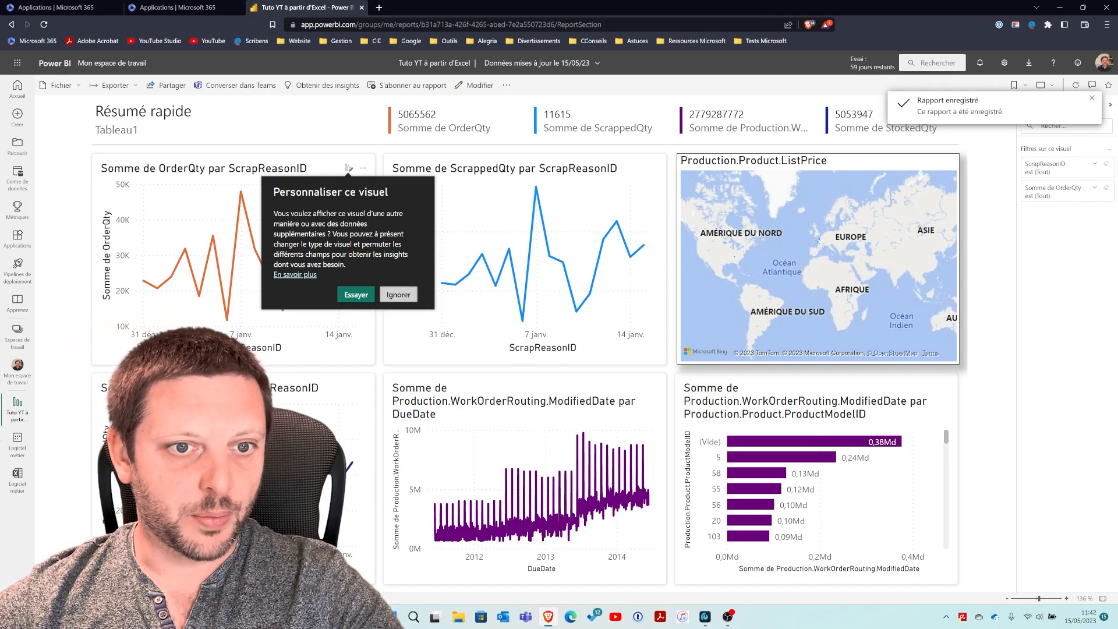
# Dismiss the personalization tip and examine the personalization options and X-axis fields of the OrderQty by ScrapReasonID chart.
pyautogui.click(399, 295)
pyautogui.click(347, 168)
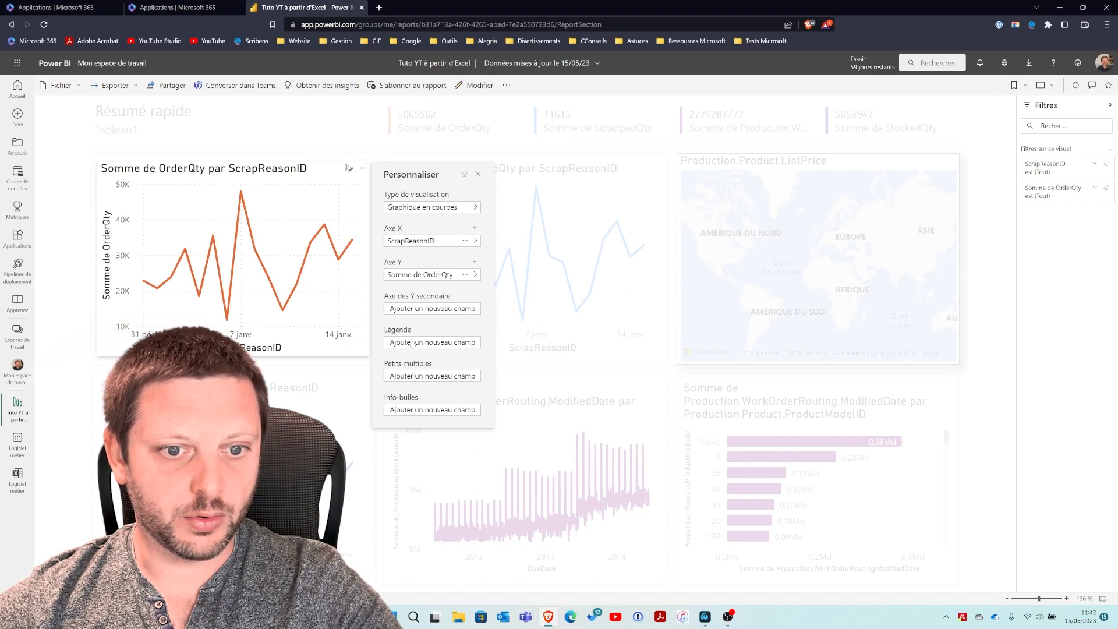
pyautogui.click(425, 241)
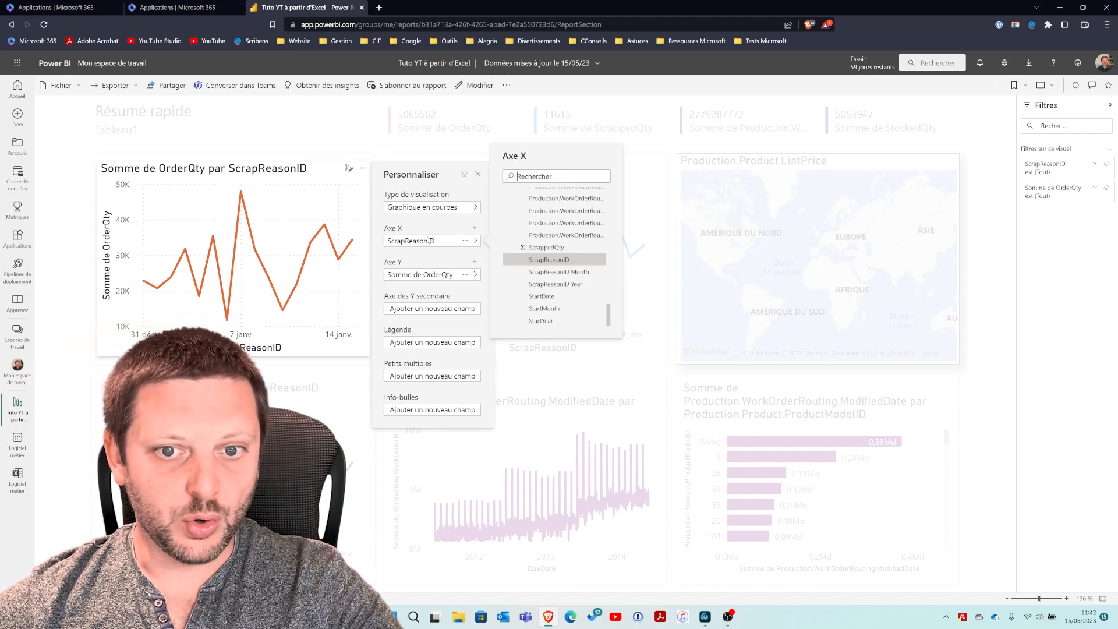
pyautogui.click(381, 219)
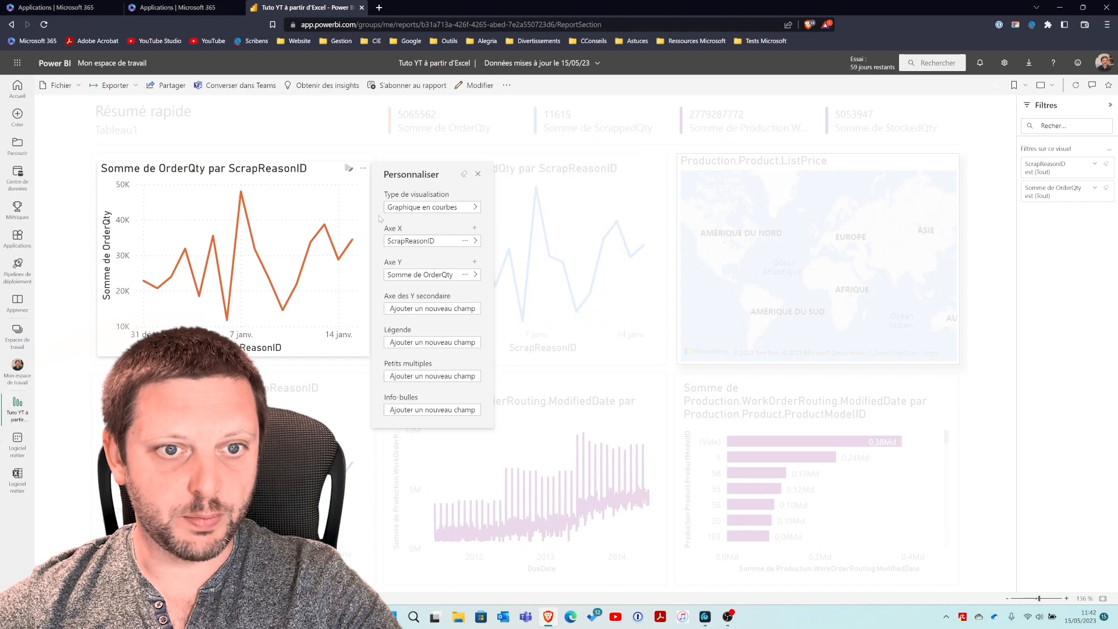
pyautogui.click(477, 174)
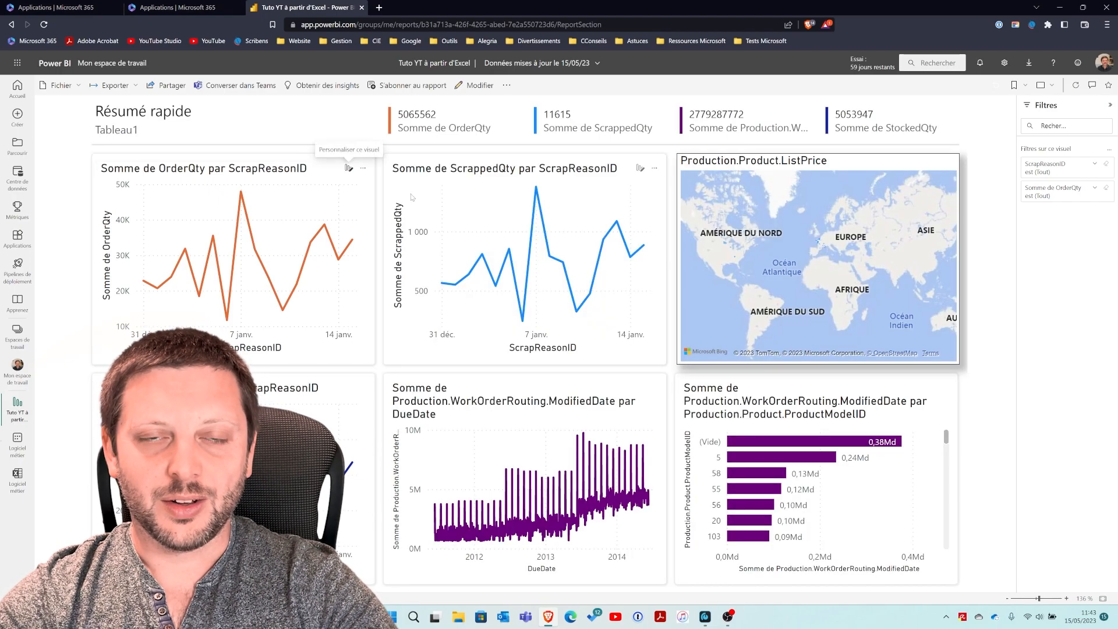